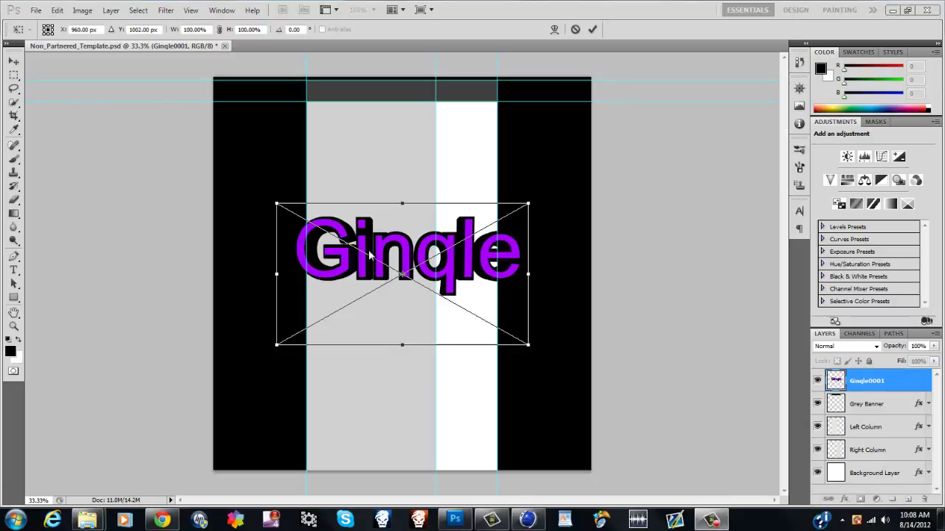
Rotate the Gingle text 90° clockwise, scale it down and set it atop the right black column
left_click(57, 10)
left_click(255, 336)
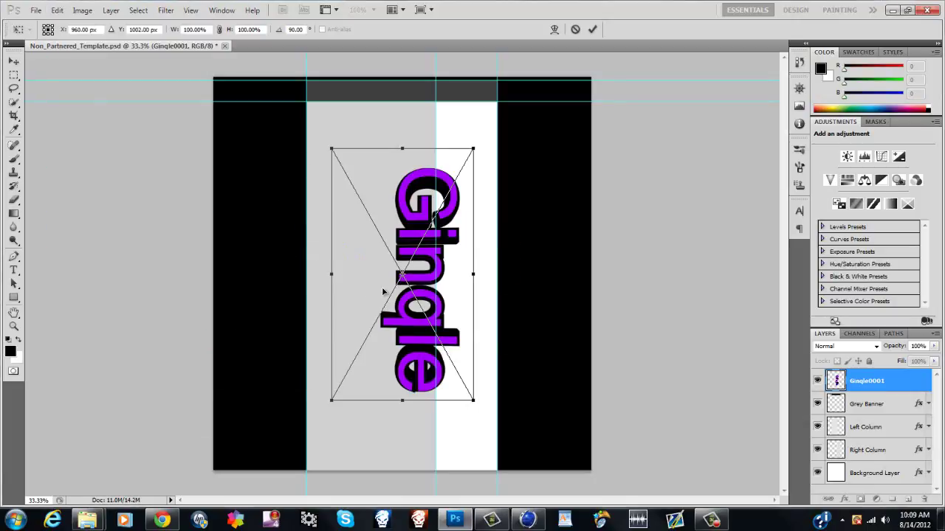
left_click_drag(474, 149, 424, 261)
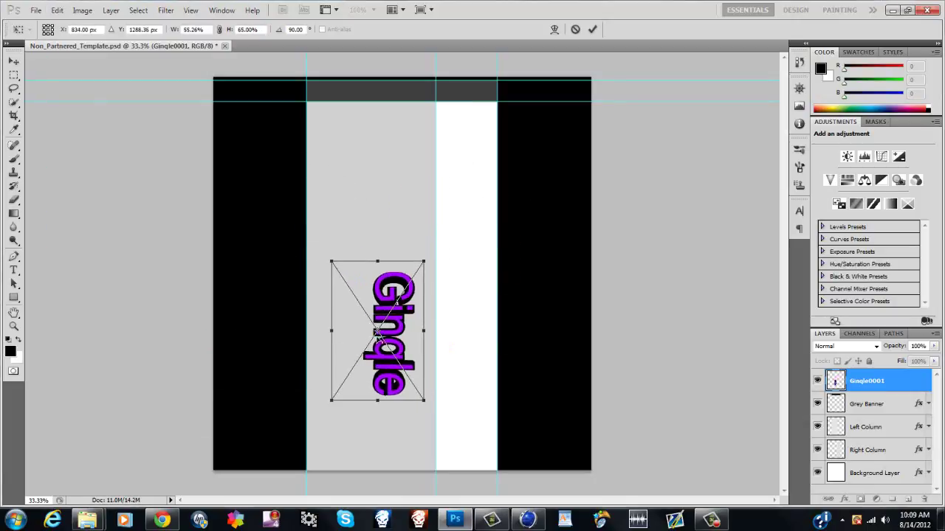
left_click_drag(377, 334, 506, 230)
mouse_move(461, 53)
left_mouse_down()
mouse_move(434, 86)
mouse_move(430, 68)
left_mouse_up()
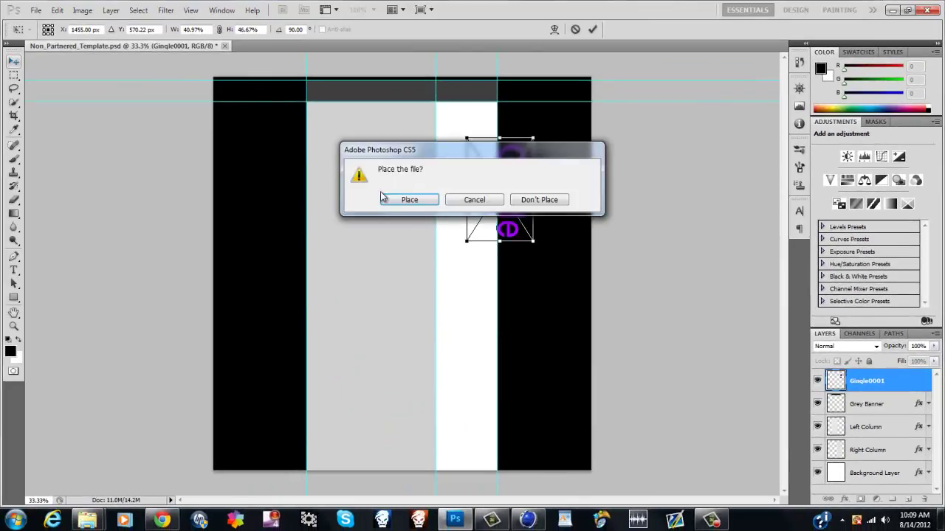
left_click(398, 205)
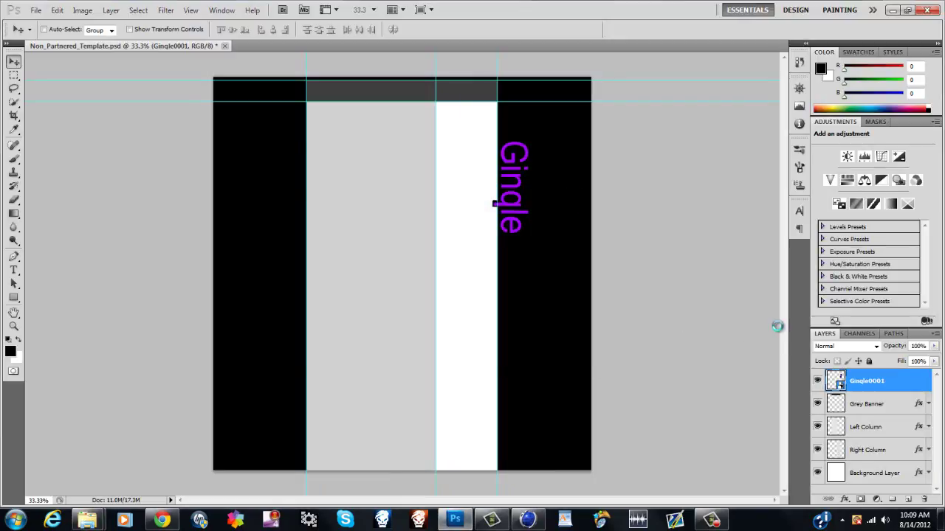
Place the starfield image as a new layer and rasterize it
left_click(13, 62)
key("Return")
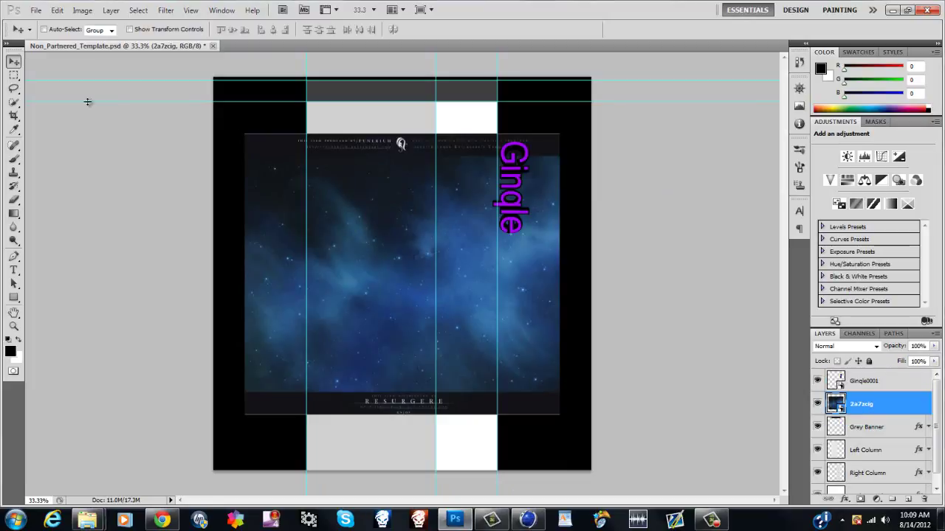
left_click(13, 204)
left_click(421, 204)
Soft-erase the starfield's top, bottom and side edges with a large soft brush
left_click(61, 29)
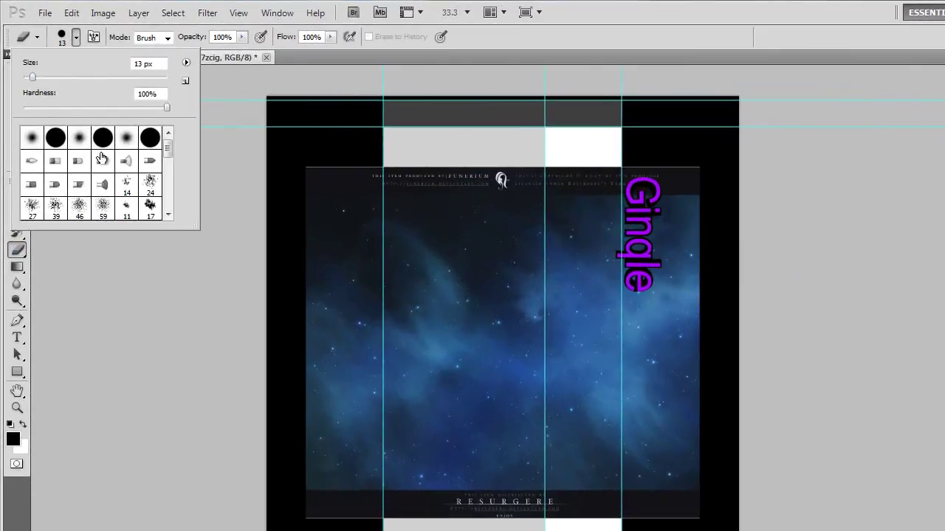
left_click(81, 137)
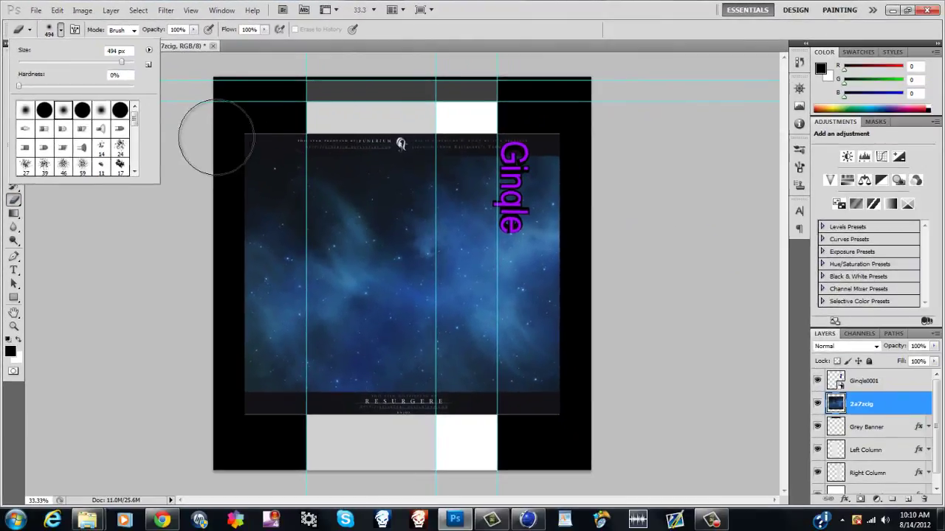
mouse_move(263, 171)
left_mouse_down()
mouse_move(487, 157)
mouse_move(743, 189)
left_mouse_up()
left_click_drag(699, 488, 264, 506)
mouse_move(212, 406)
left_mouse_down()
mouse_move(558, 169)
mouse_move(236, 337)
mouse_move(295, 362)
mouse_move(293, 319)
left_mouse_up()
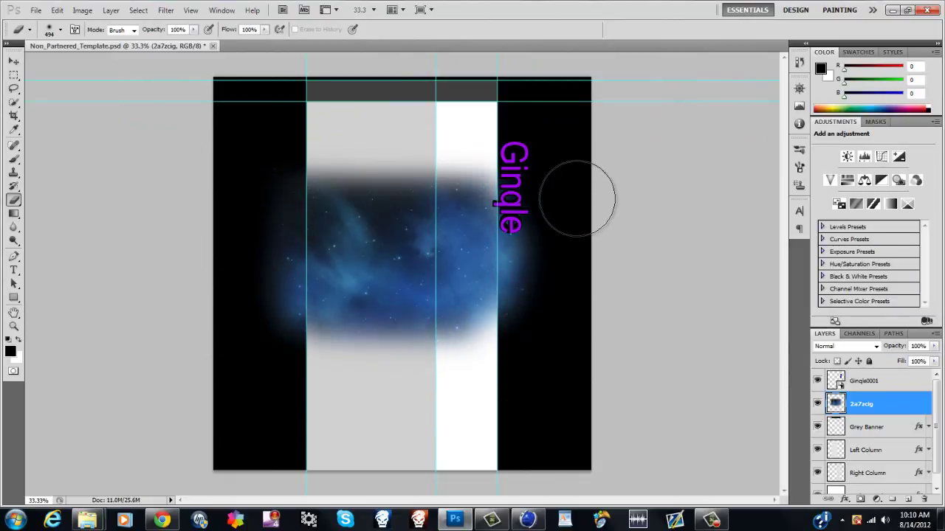
Rotate the starfield slightly, scale it down and position it behind the right-column Gingle text
key("v")
left_click_drag(349, 234, 380, 226)
key("ctrl+t")
left_click_drag(285, 116, 281, 131)
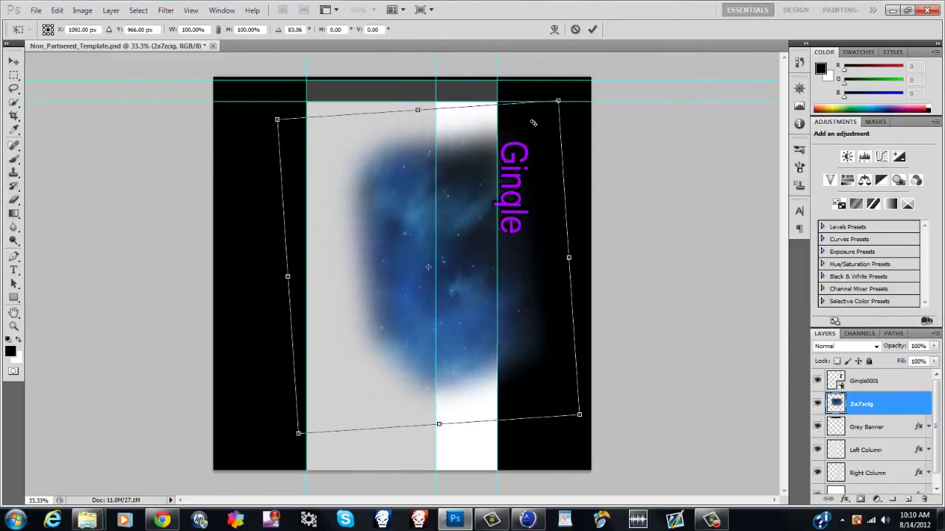
left_click_drag(559, 116, 479, 184)
left_click_drag(442, 266, 500, 172)
left_click_drag(389, 119, 413, 119)
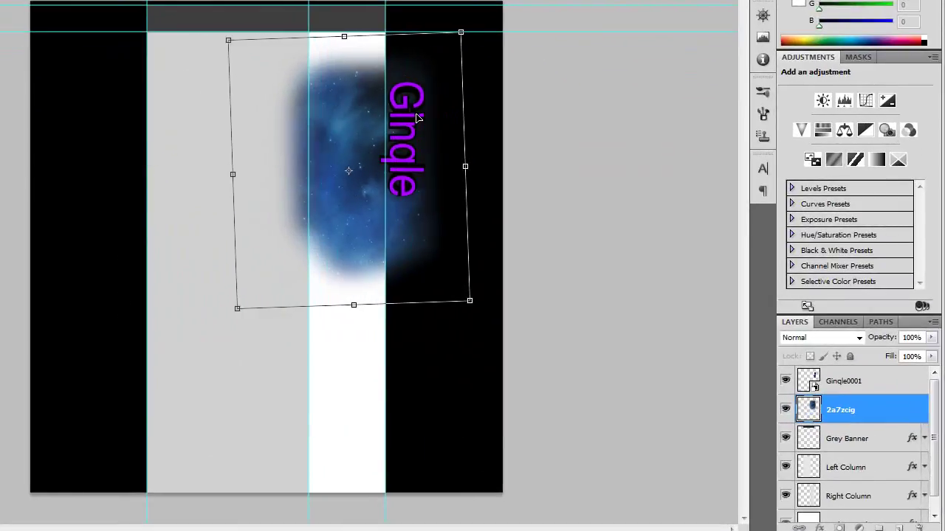
left_click_drag(481, 288, 417, 202)
left_click_drag(394, 173, 445, 173)
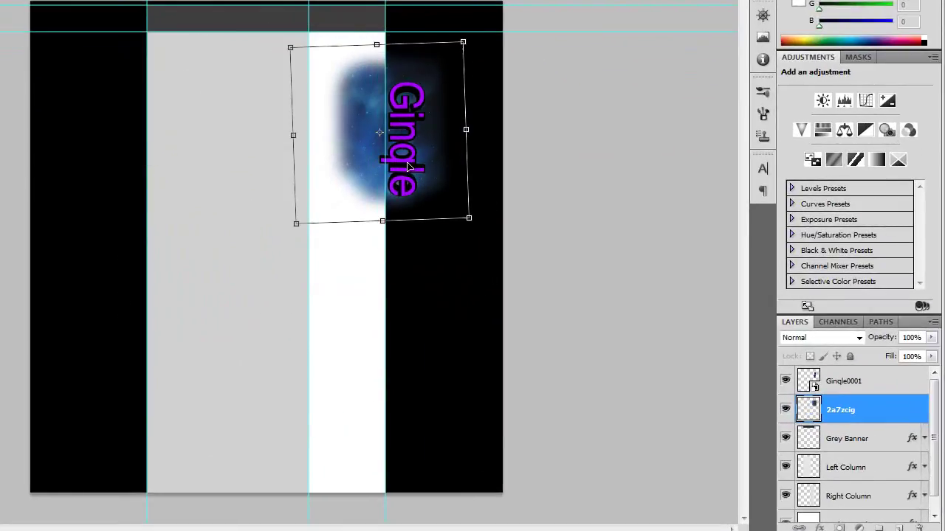
left_click(814, 337)
left_click(276, 153)
left_click(814, 337)
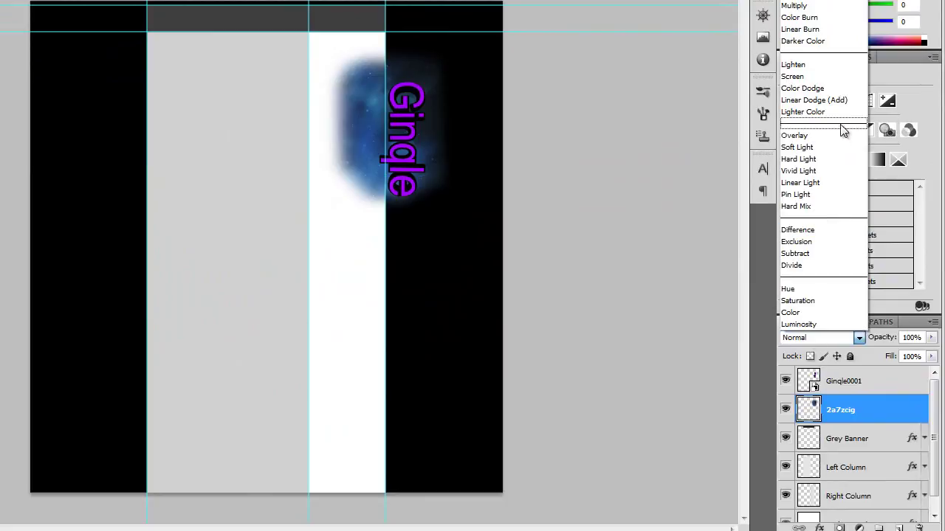
Set the starfield layer to Screen mode and add a blue Color Overlay
left_click(837, 76)
double_click(906, 406)
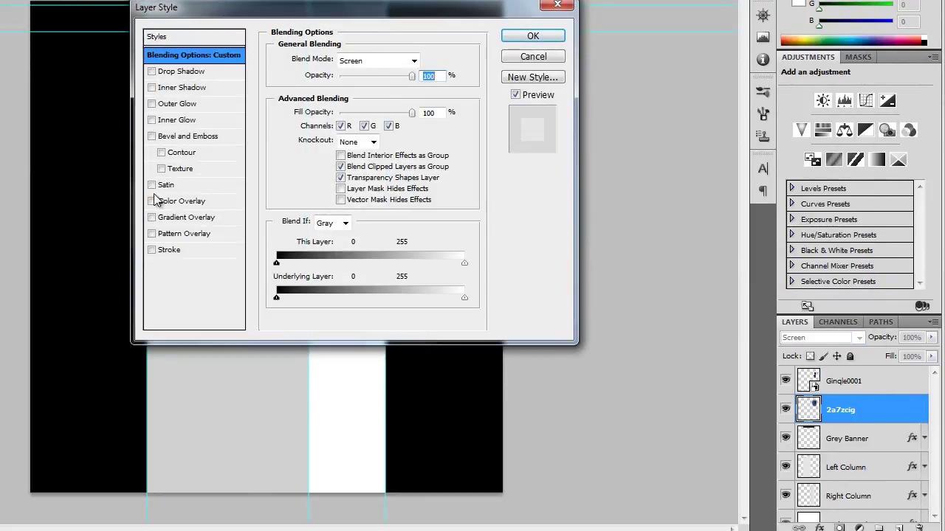
left_click(159, 202)
left_click(476, 119)
left_click(367, 122)
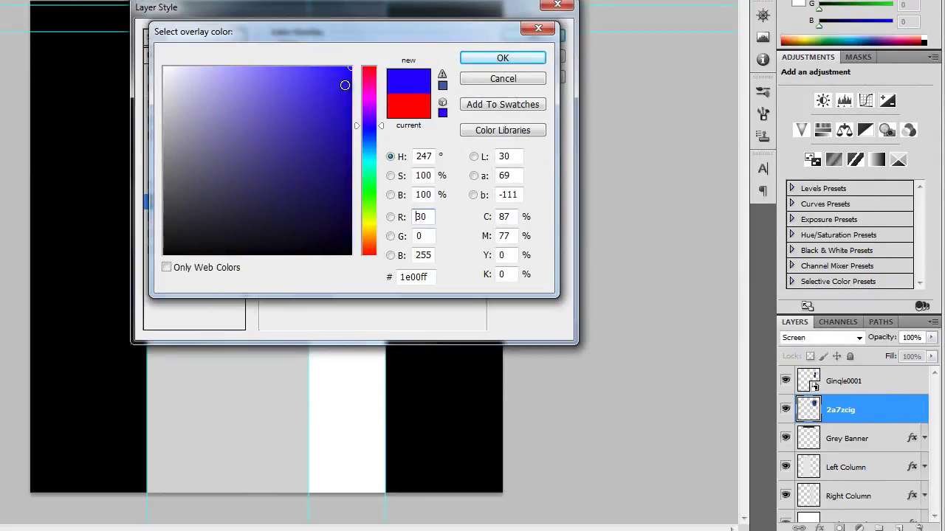
left_click(503, 58)
left_click(527, 35)
Change the Color Overlay blend mode to Hue for a purple glow
double_click(899, 422)
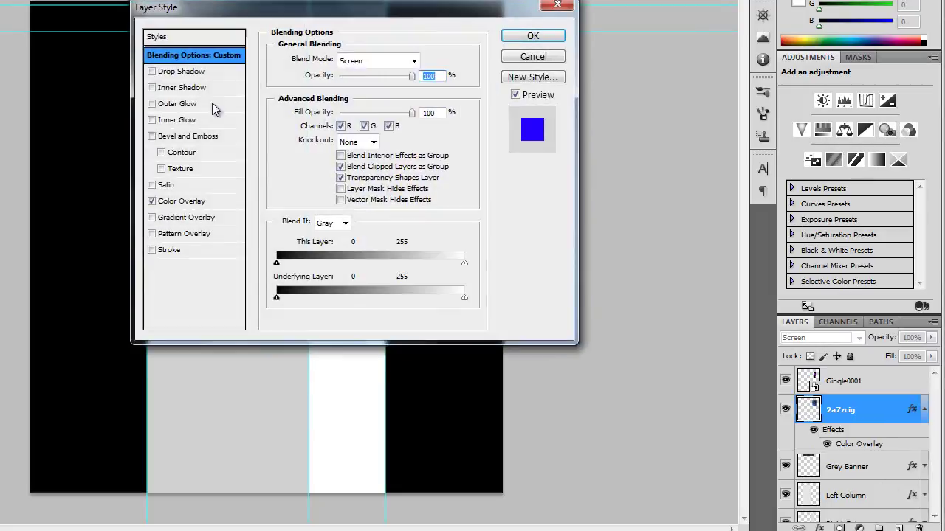
left_click(184, 201)
left_click(362, 60)
left_click(347, 406)
key("Return")
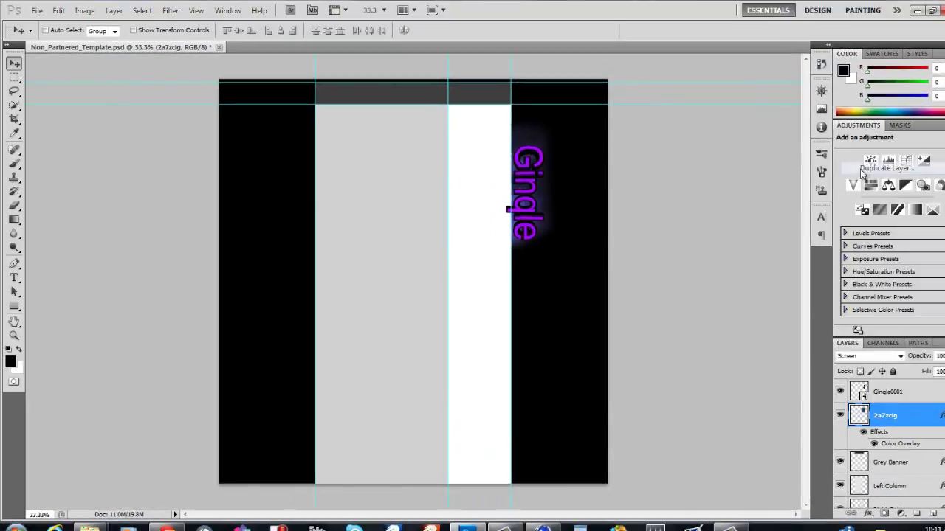
Duplicate the 2a7zcig glow layer three times, up to 2a7zcig copy 3
key("ctrl+j")
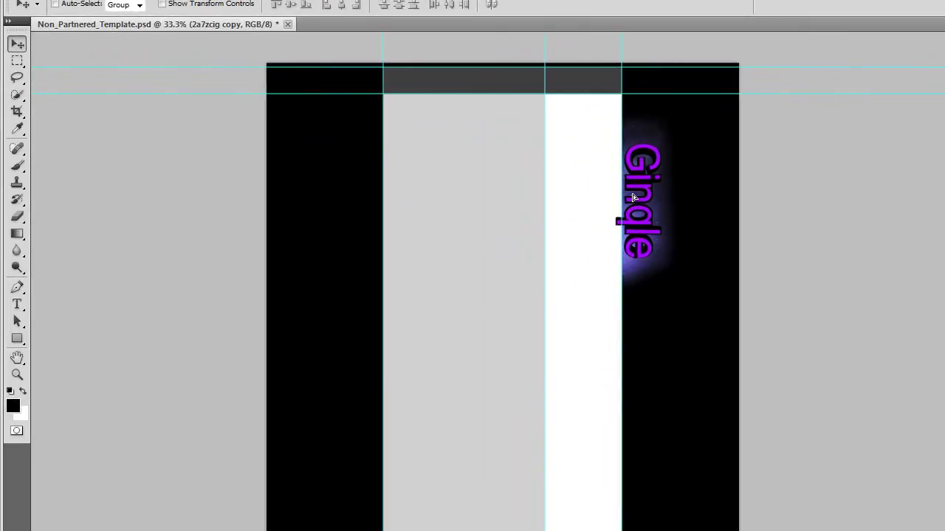
key("e")
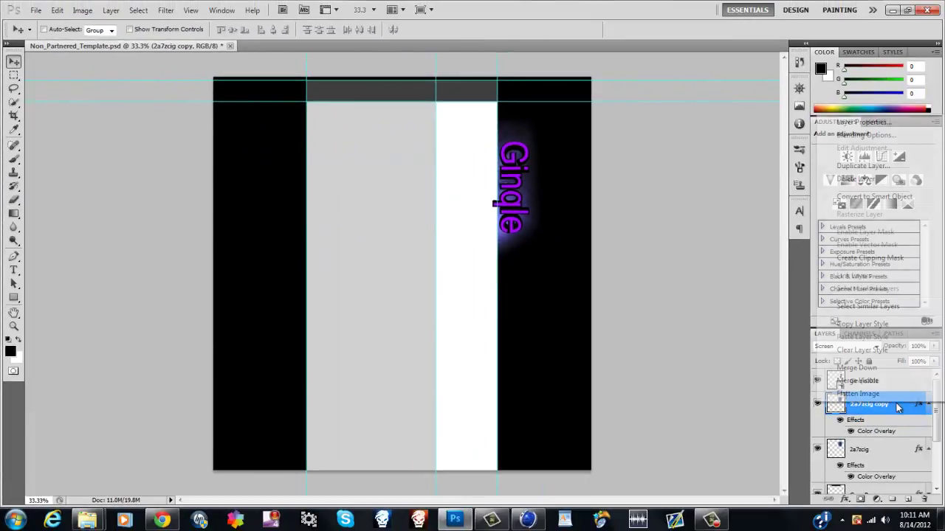
right_click(895, 403)
left_click(852, 162)
left_click(581, 159)
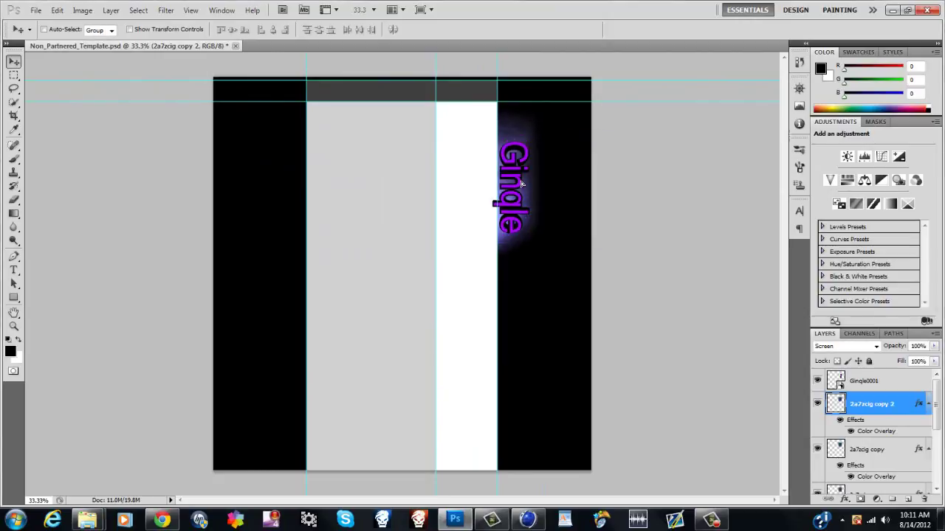
right_click(886, 416)
left_click(856, 174)
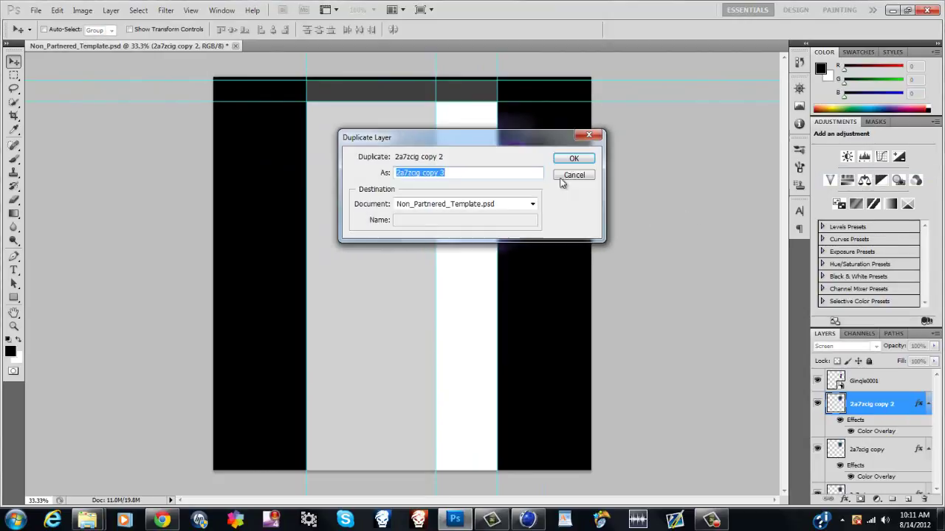
left_click(572, 159)
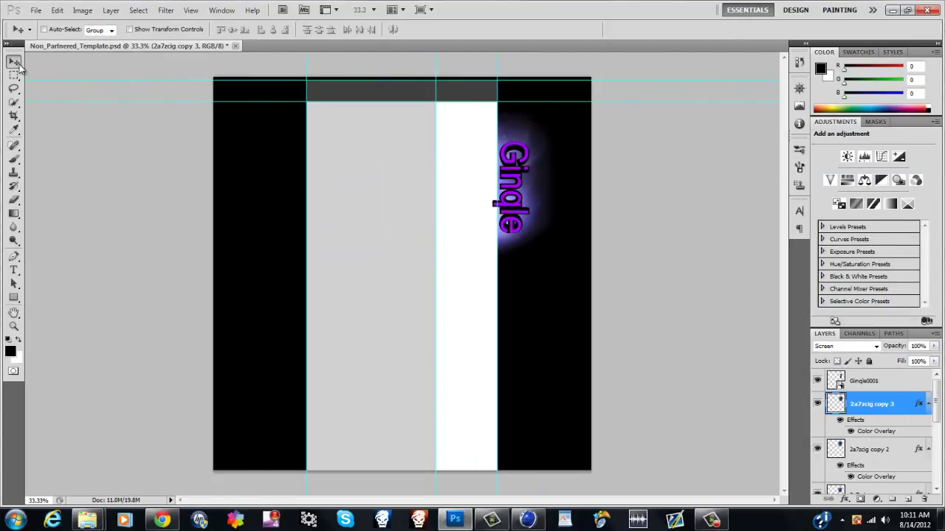
Drag the 2_00000 texture from the Textures folder into the banner
left_click(82, 521)
scroll(338, 295, "down", 10)
scroll(337, 295, "up", 10)
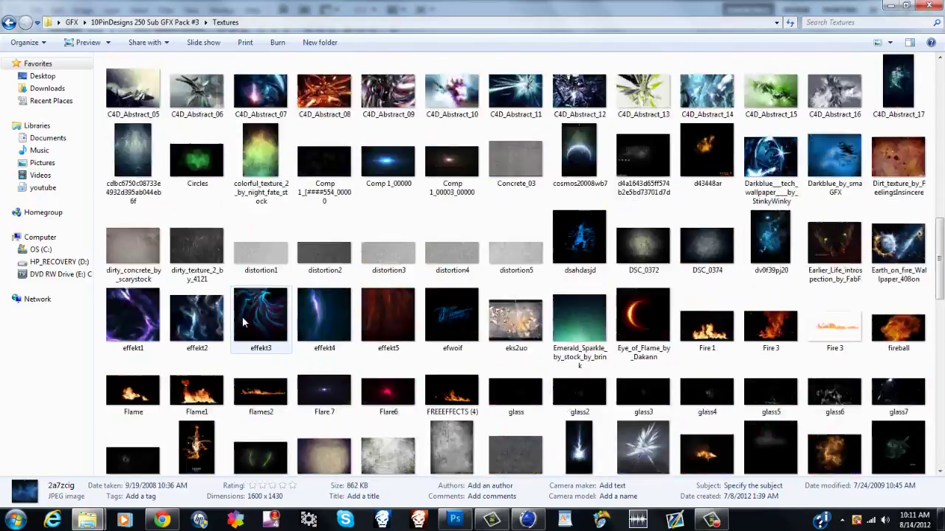
scroll(324, 184, "up", 15)
left_click_drag(317, 100, 773, 367)
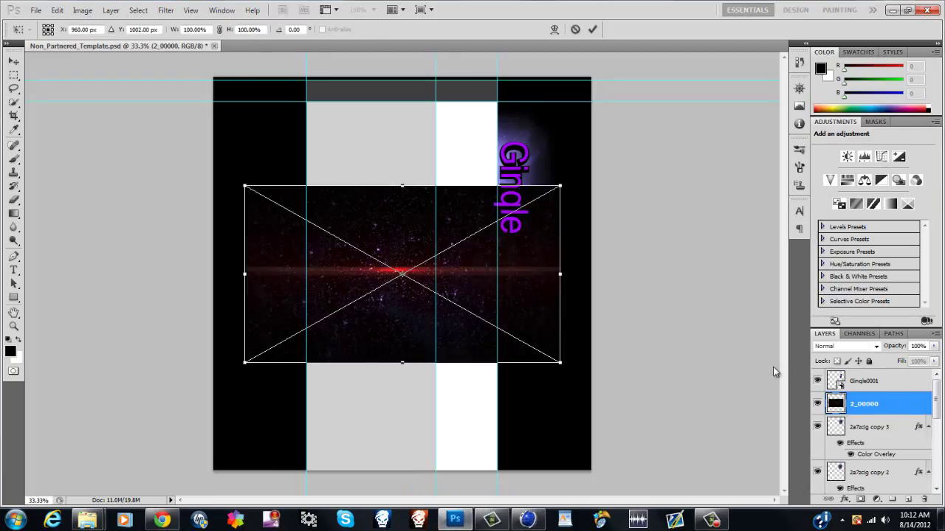
Rotate the 2_00000 texture 90° clockwise and confirm its placement
left_click(57, 10)
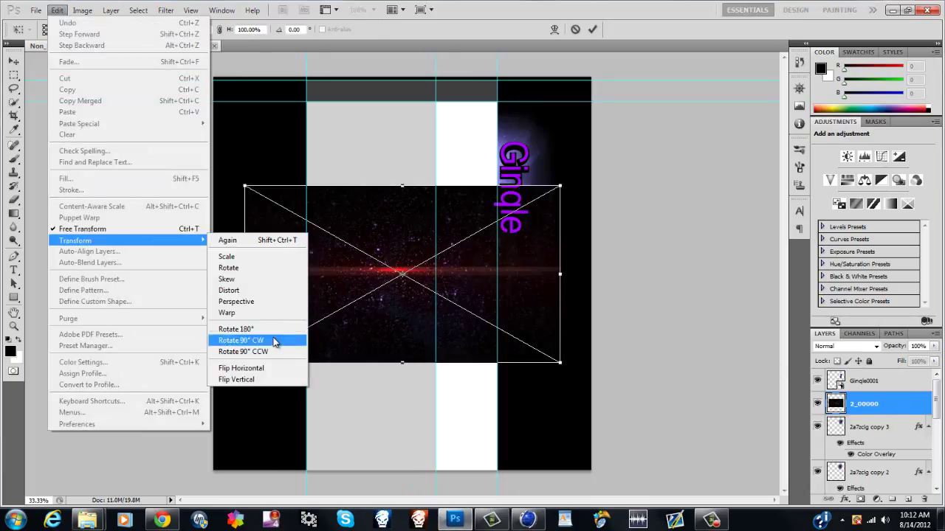
left_click(274, 338)
key("v")
key("Return")
Rasterize the texture and paint white across its top and upper-right edge
key("b")
left_click(295, 141)
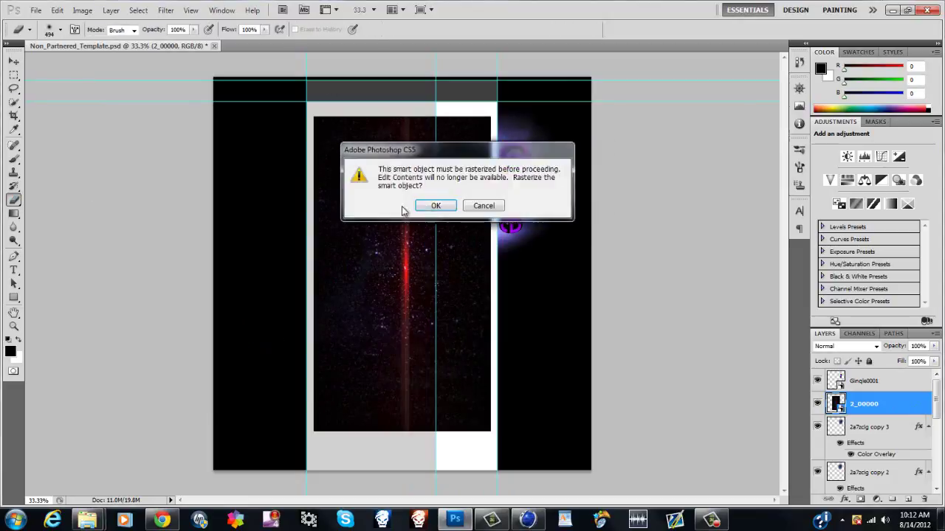
key("Return")
mouse_move(295, 130)
left_mouse_down()
mouse_move(357, 151)
mouse_move(527, 344)
mouse_move(369, 460)
mouse_move(327, 337)
mouse_move(397, 426)
left_mouse_up()
key("ctrl+alt+z")
key("ctrl+alt+z")
key("ctrl+alt+z")
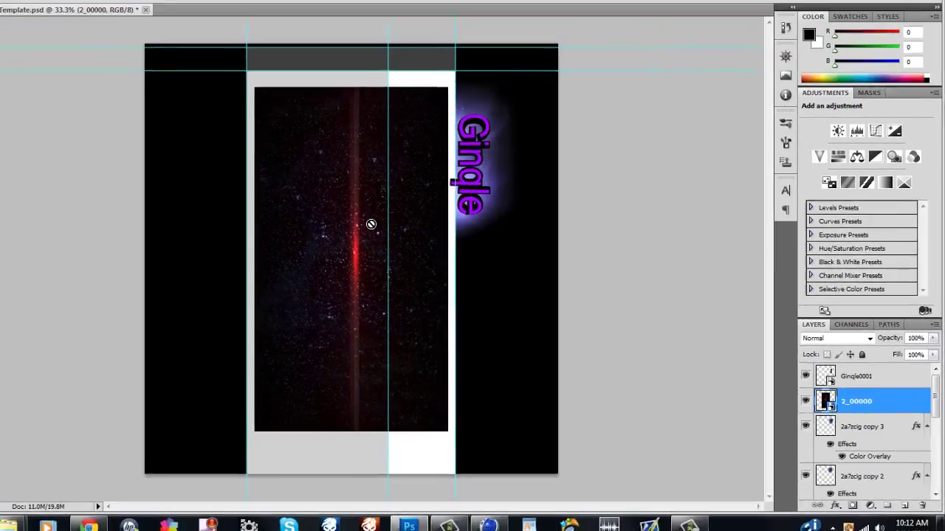
mouse_move(458, 110)
left_mouse_down()
mouse_move(519, 341)
mouse_move(492, 385)
mouse_move(300, 418)
mouse_move(342, 118)
mouse_move(417, 105)
mouse_move(324, 390)
mouse_move(289, 332)
left_mouse_up()
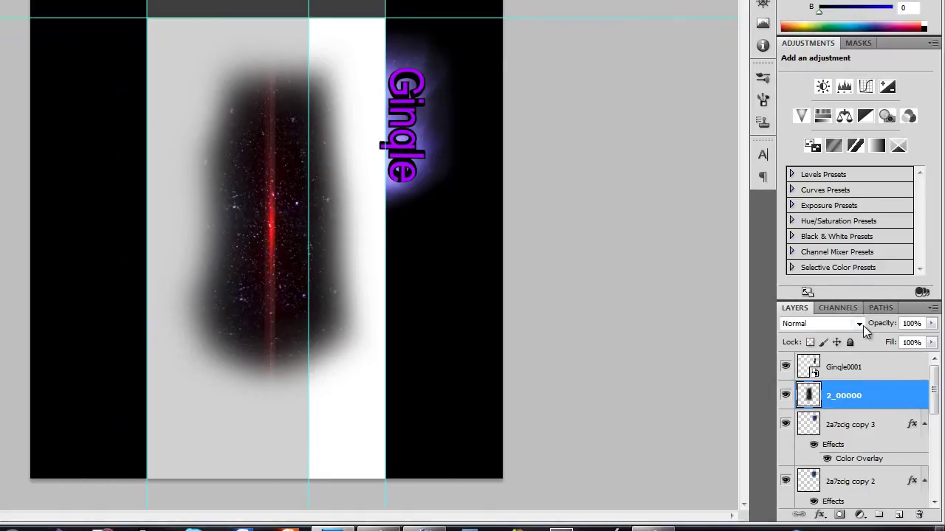
Set 2_00000 to Screen and shrink it into a glow beside the white strip
left_click(860, 323)
left_click(812, 96)
left_click_drag(280, 122, 436, 123)
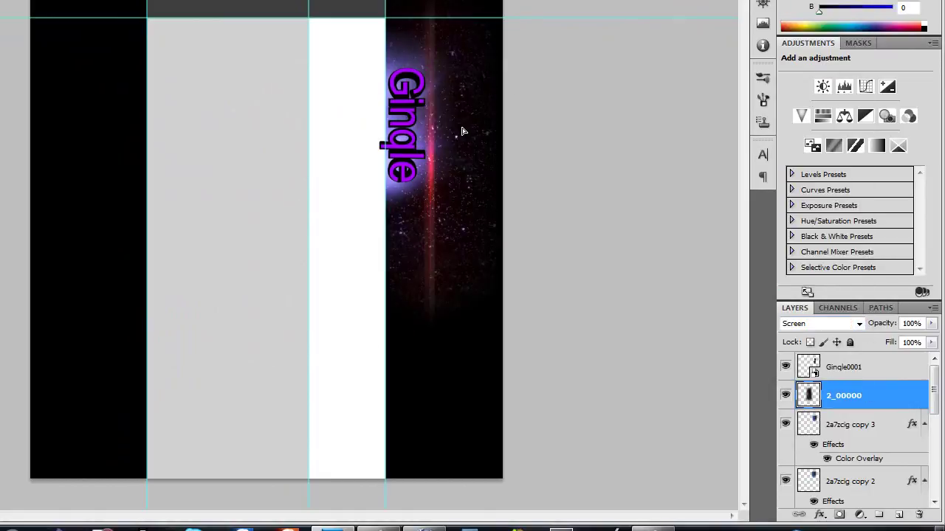
key("ctrl+t")
mouse_move(550, 197)
left_mouse_down()
mouse_move(530, 143)
mouse_move(505, 156)
left_mouse_up()
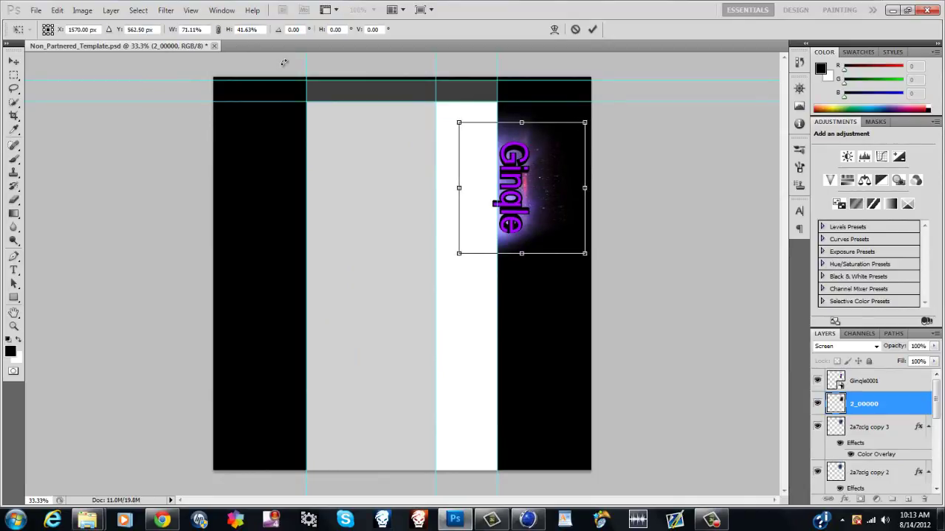
left_click(14, 61)
key("Return")
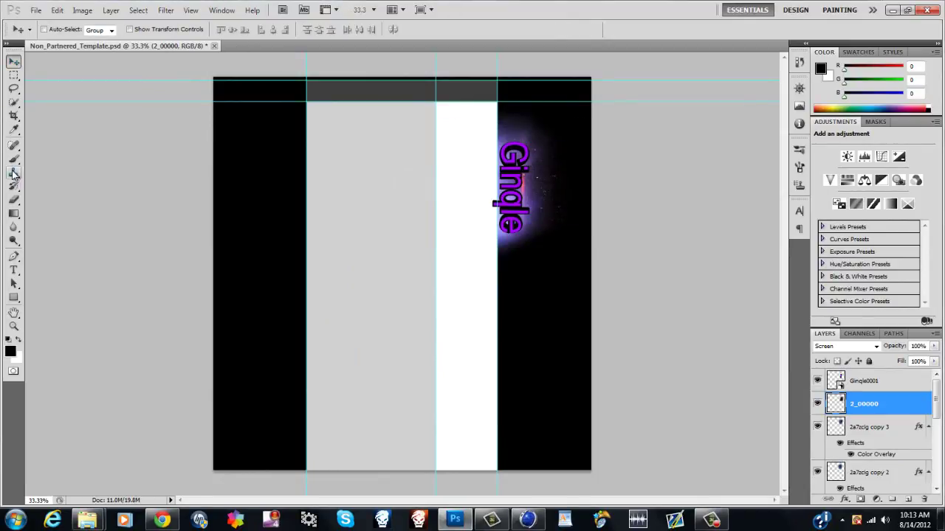
Add a purple Color Overlay layer style to the 2_00000 glow layer
left_click(13, 199)
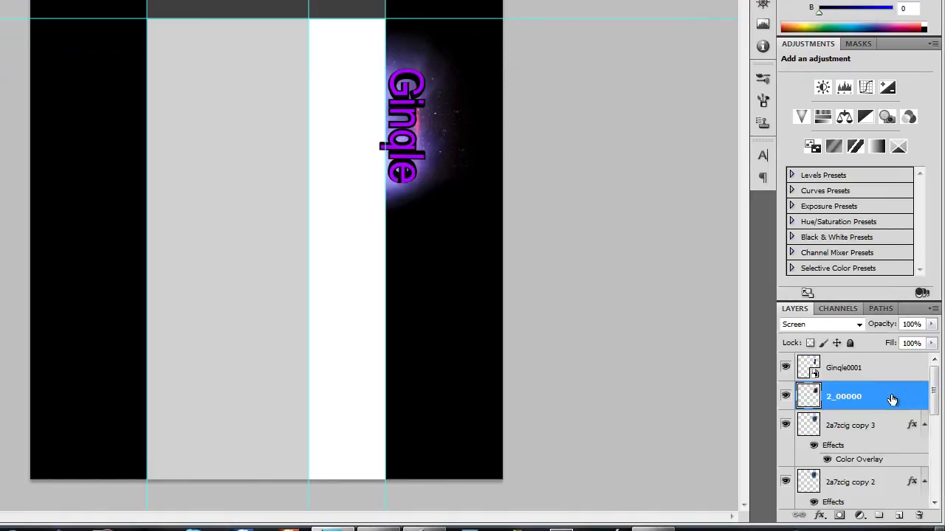
double_click(901, 402)
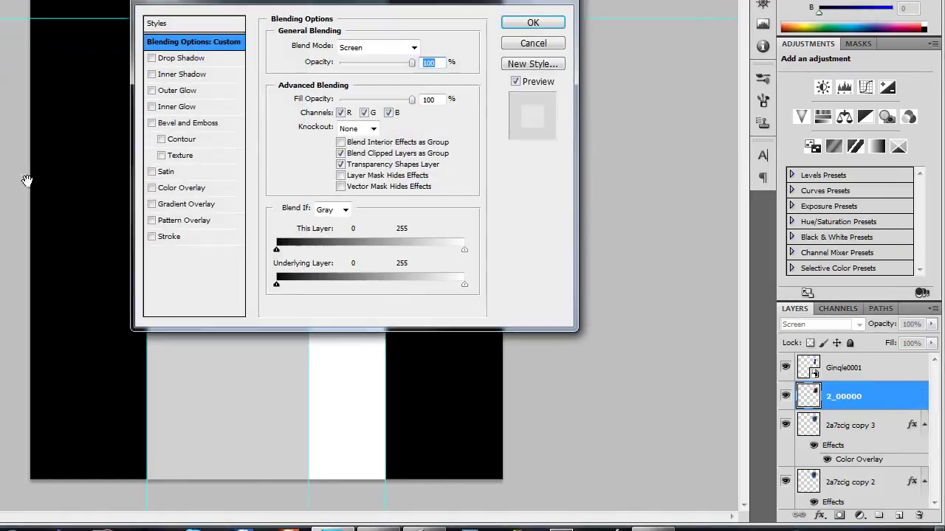
left_click(323, 238)
left_click(478, 125)
left_click(347, 405)
left_click(420, 47)
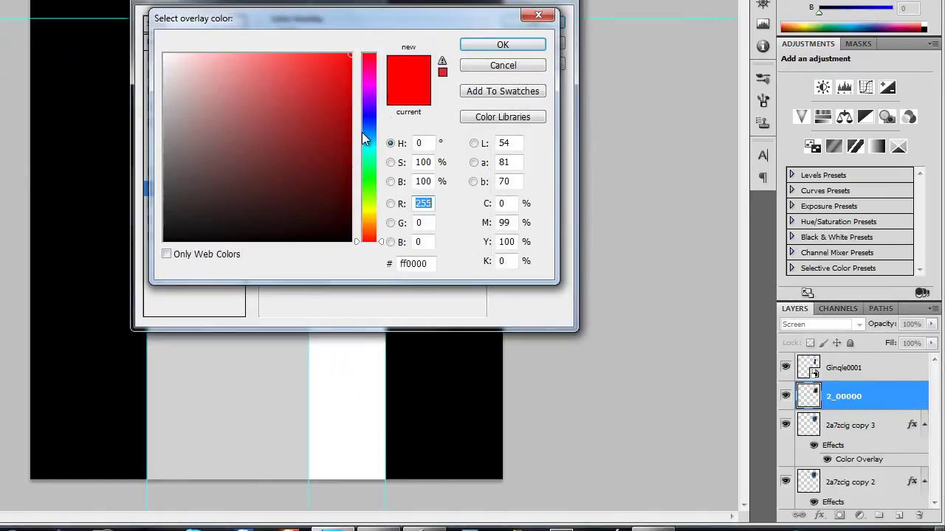
left_click(368, 103)
left_click(571, 105)
left_click(591, 83)
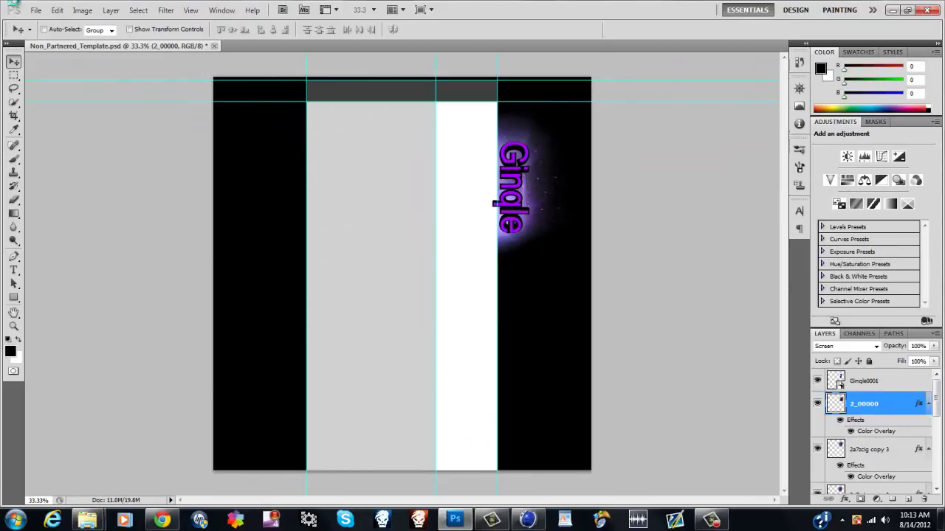
Duplicate the 2_00000 and 2a7zcig glow layers
right_click(863, 404)
left_click(848, 165)
left_click(569, 158)
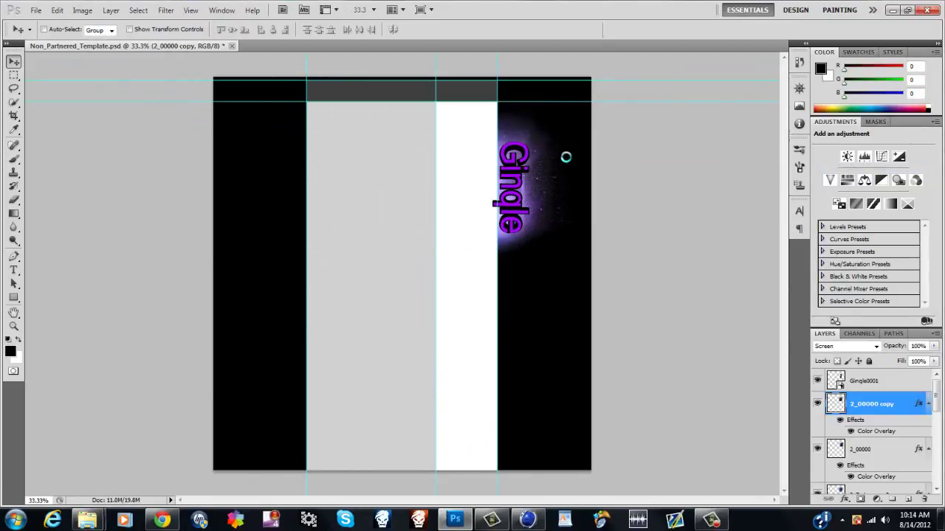
scroll(862, 447, "down", 1)
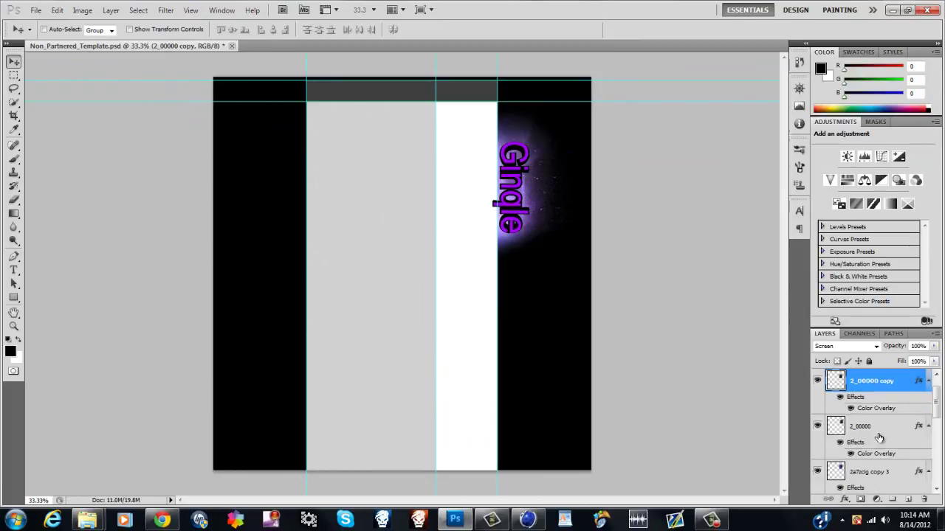
right_click(867, 470)
left_click(848, 233)
key("Return")
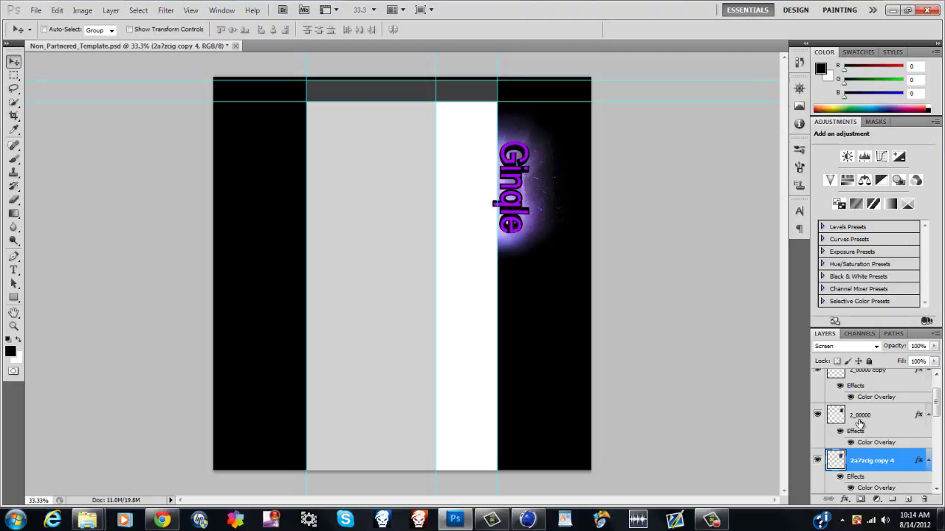
Select the 2_00000 copy and 2a7zcig copy layers together and duplicate them
scroll(858, 423, "up", 1)
left_click(875, 402)
left_click(890, 443, "ctrl")
scroll(878, 446, "down", 1)
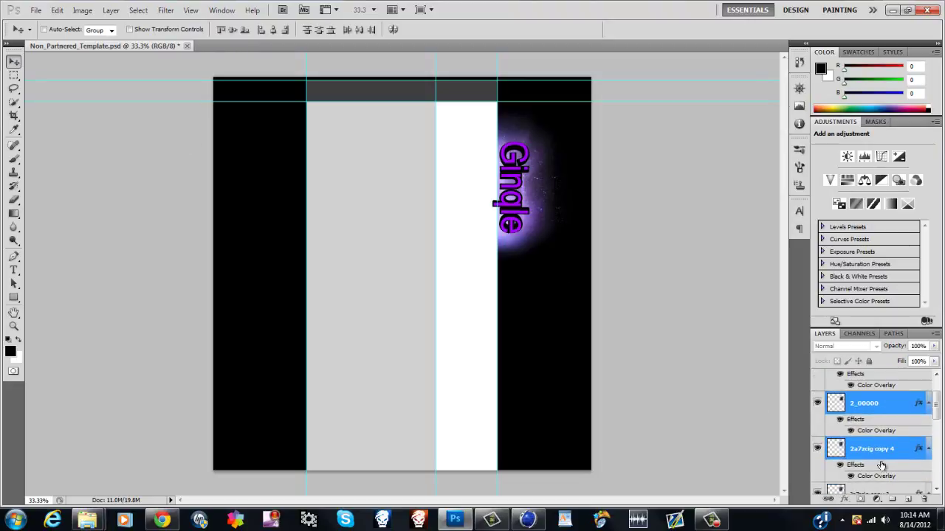
scroll(874, 449, "down", 1)
scroll(868, 452, "down", 1)
left_click(869, 452, "ctrl")
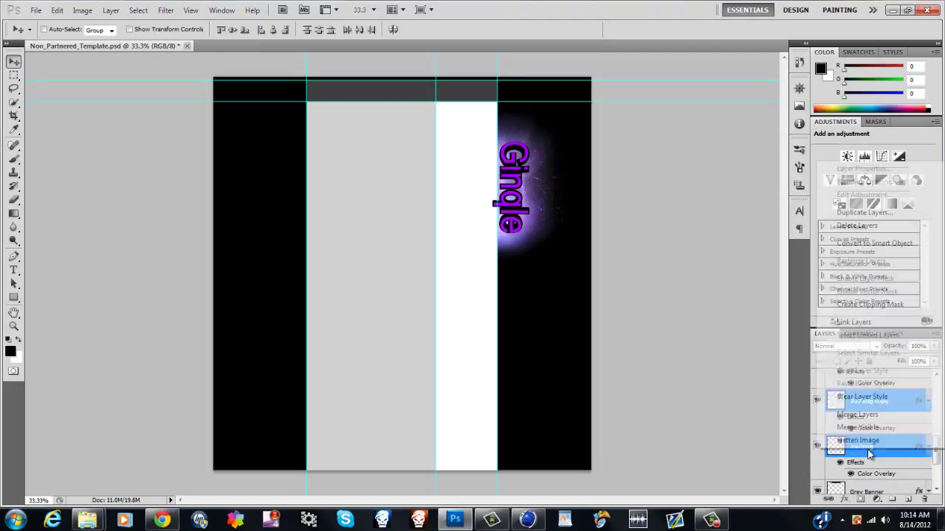
right_click(856, 453)
left_click(842, 215)
key("Return")
Flip the copied glow horizontally and move it onto the left black column
left_click_drag(464, 182, 2, 35)
left_click(57, 11)
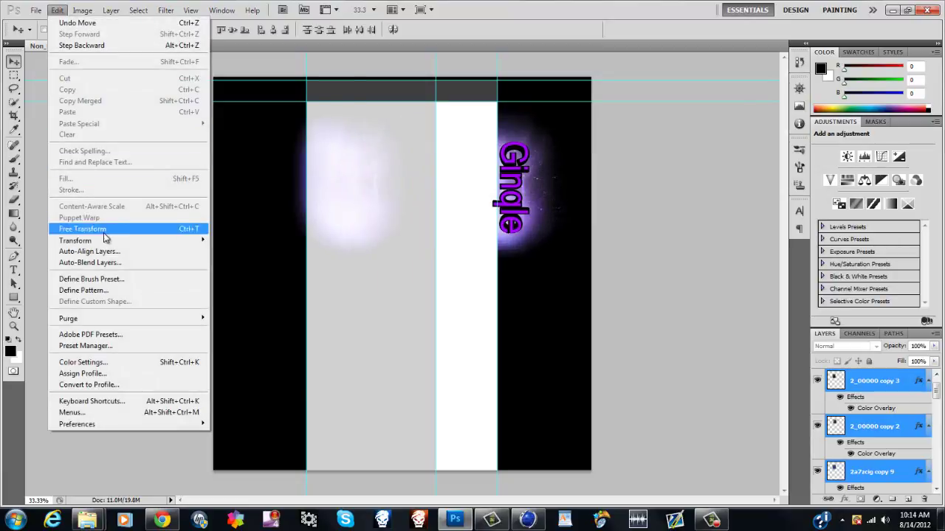
left_click(288, 362)
left_click_drag(371, 200, 314, 202)
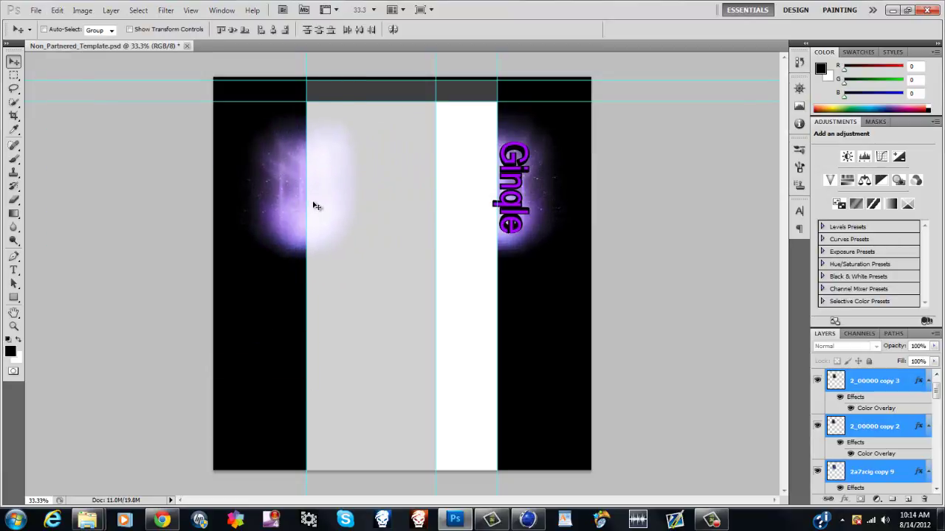
scroll(886, 422, "up", 1)
Duplicate the Ginqle0001 text, flip the copy and place it in the left column
right_click(871, 386)
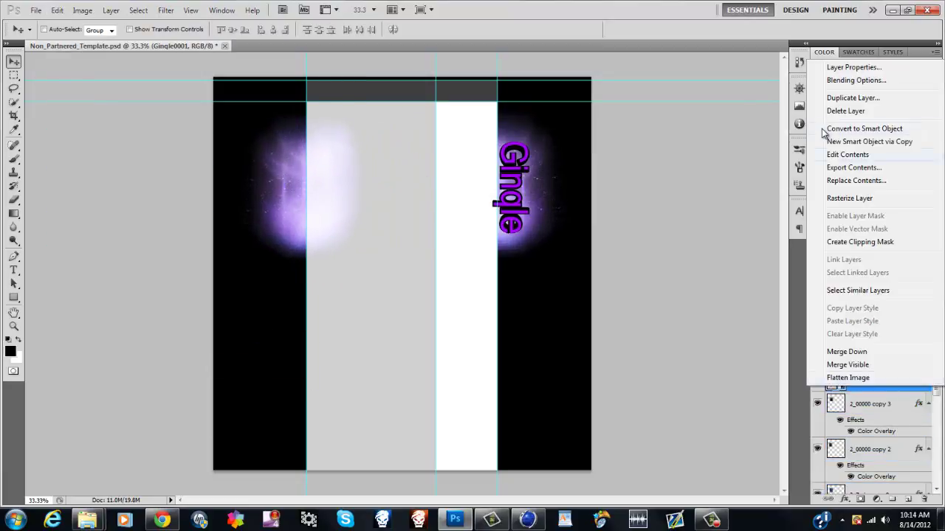
left_click(848, 98)
key("Return")
left_click(57, 10)
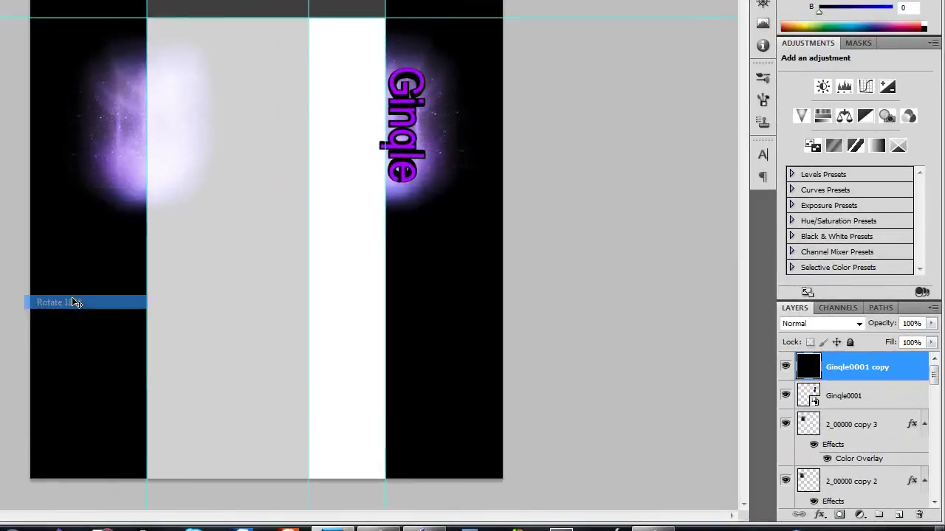
left_click(74, 302)
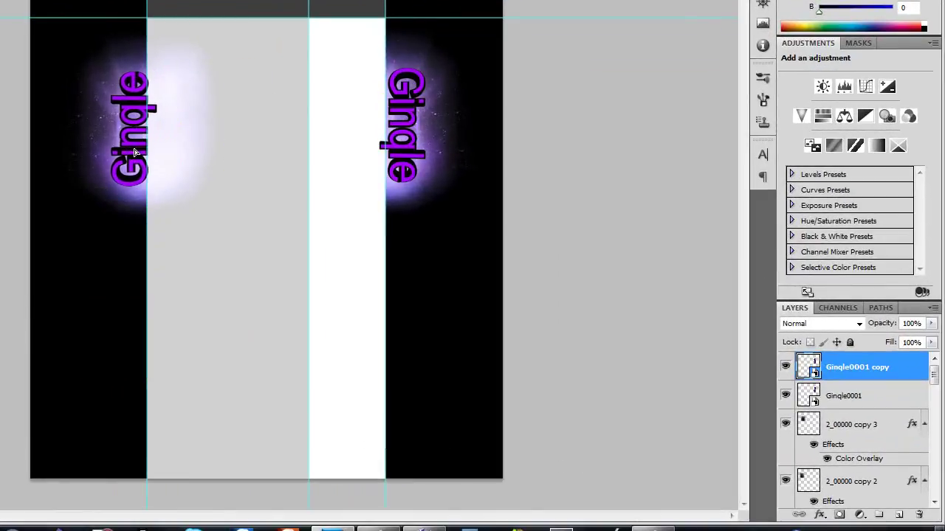
left_click_drag(135, 152, 142, 153)
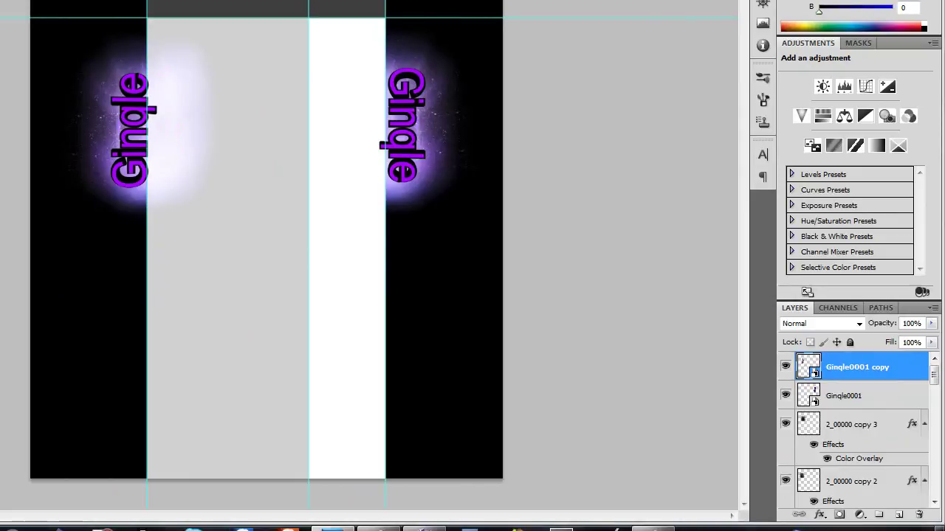
Rasterize both the copied and original Ginqle0001 text layers
left_click(320, 144)
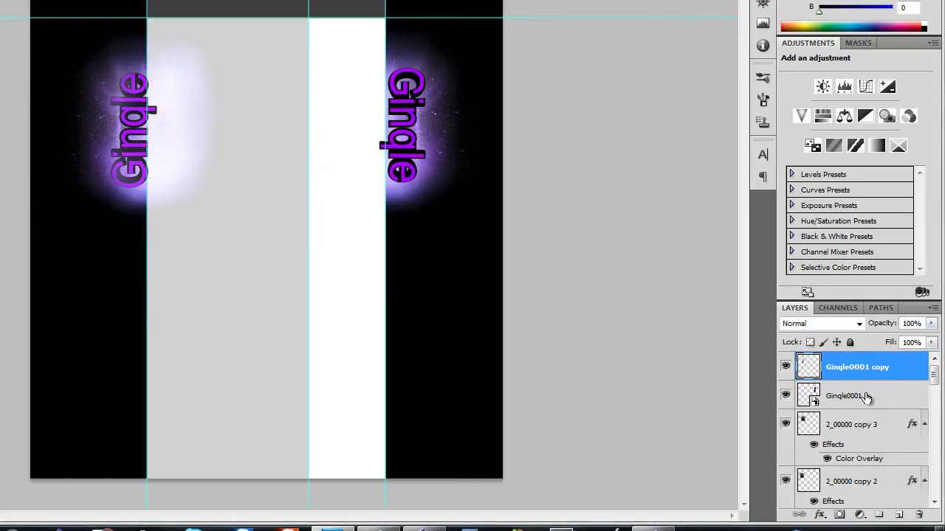
left_click(811, 395)
left_click(295, 211)
key("Return")
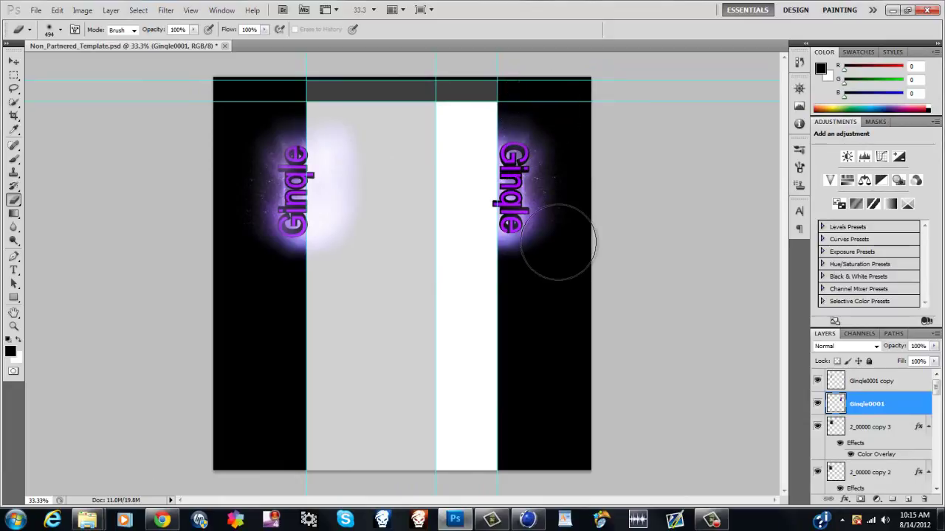
Browse the Textures folder for the next space texture
left_click(13, 61)
mouse_move(87, 521)
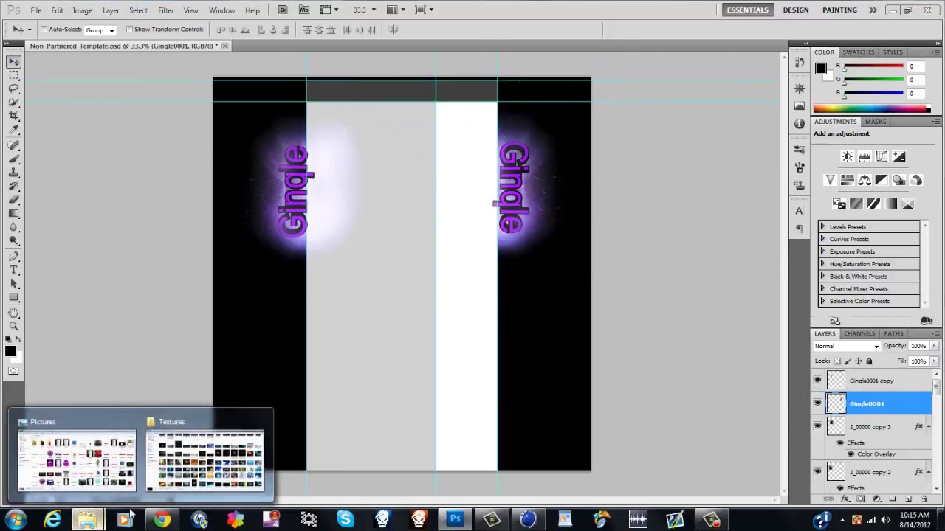
left_click(205, 459)
scroll(447, 165, "down", 5)
scroll(608, 331, "down", 15)
scroll(574, 441, "up", 10)
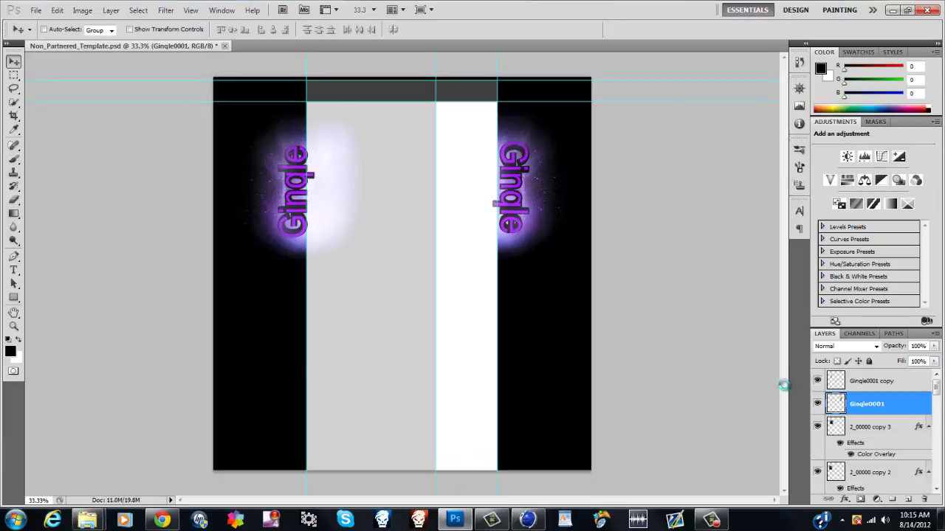
Place the effekt2 space texture below the Gingle text, rasterize it and erase its edges
mouse_move(197, 85)
left_mouse_down()
mouse_move(891, 411)
mouse_move(886, 443)
left_mouse_up()
left_click(13, 61)
left_click(418, 196)
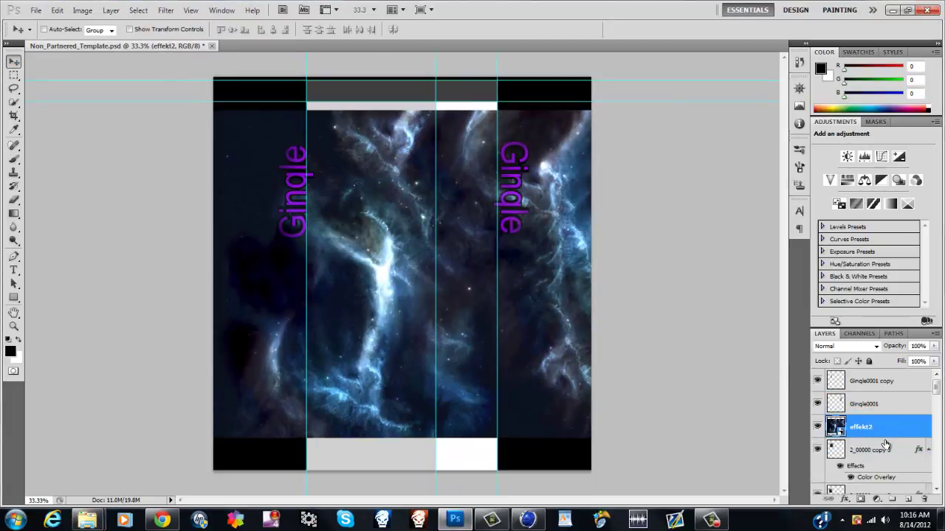
left_click(399, 96)
left_click(436, 207)
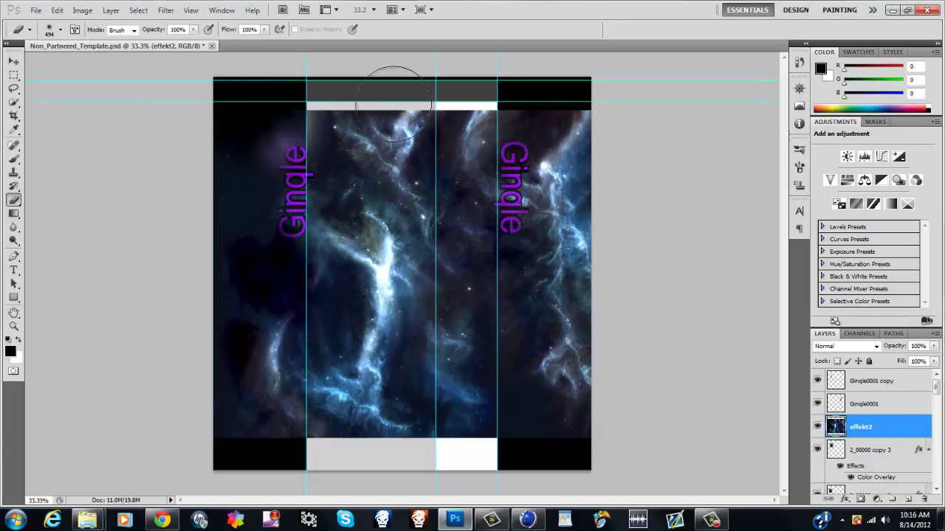
mouse_move(340, 96)
left_mouse_down()
mouse_move(401, 101)
mouse_move(612, 427)
mouse_move(626, 396)
mouse_move(295, 421)
left_mouse_up()
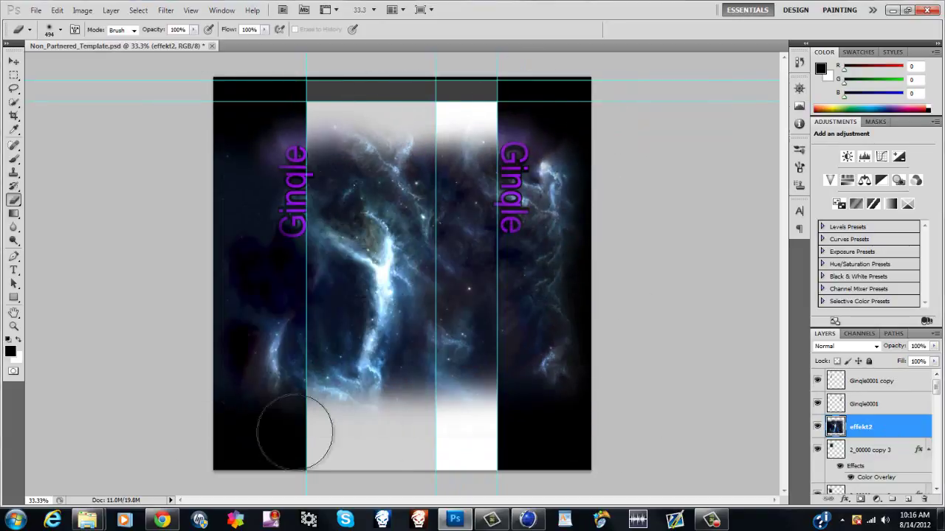
Shrink, tilt and position effekt2 behind the left Gingle text in Screen mode
key("v")
key("ctrl+t")
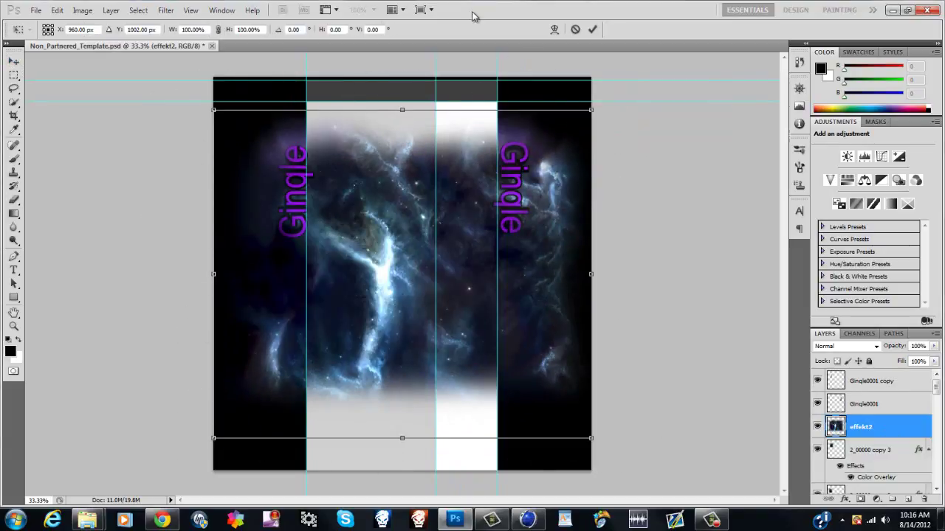
left_click_drag(590, 110, 412, 262)
left_click_drag(354, 317, 374, 175)
left_click(845, 346)
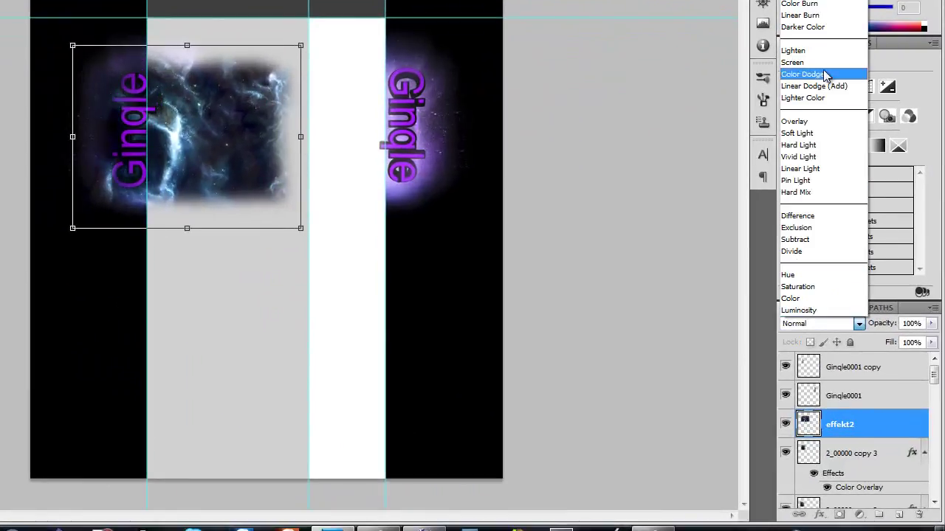
left_click(821, 133)
left_click_drag(450, 266, 443, 185)
left_click_drag(201, 85, 205, 74)
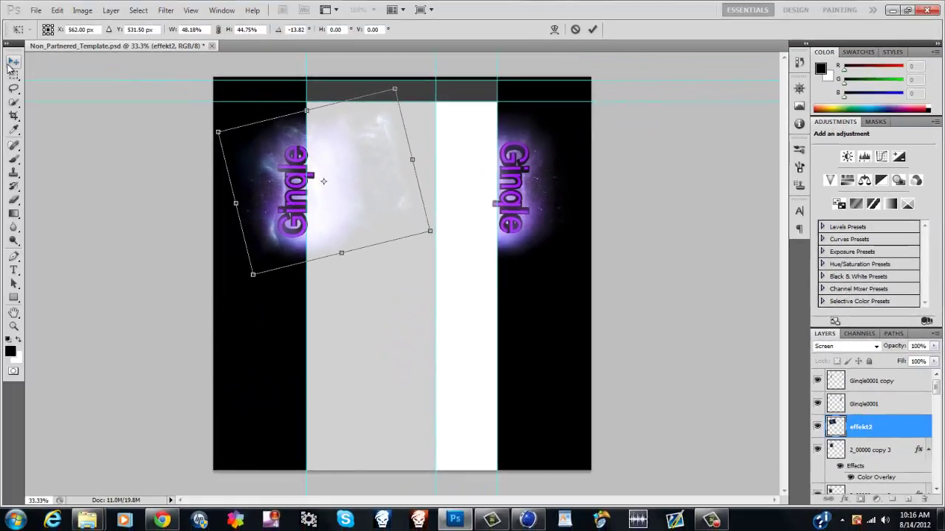
left_click(12, 62)
left_click(402, 201)
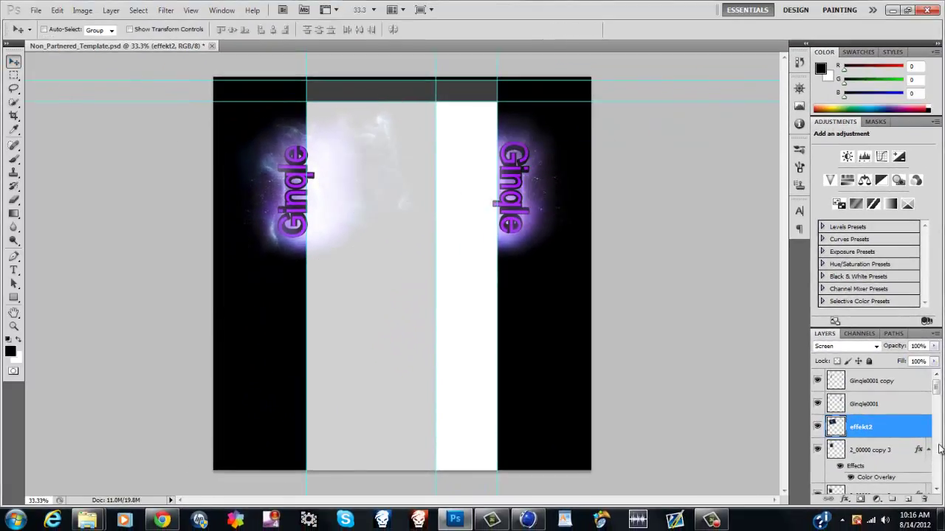
right_click(899, 427)
left_click(899, 425)
Give the effekt2 glow a Hue-mode Color Overlay in purple #4800ff
left_click(336, 237)
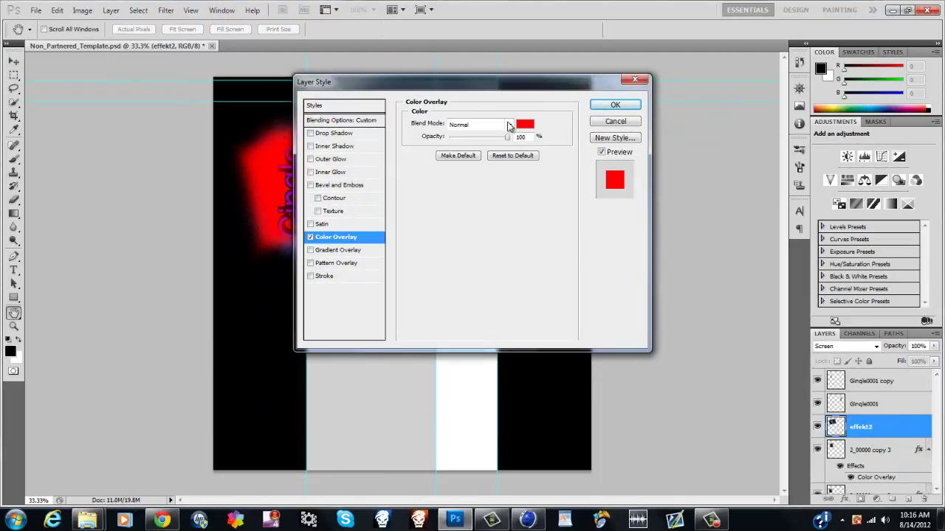
double_click(480, 124)
left_click(479, 124)
left_click(484, 400)
left_click(525, 123)
left_click(484, 144)
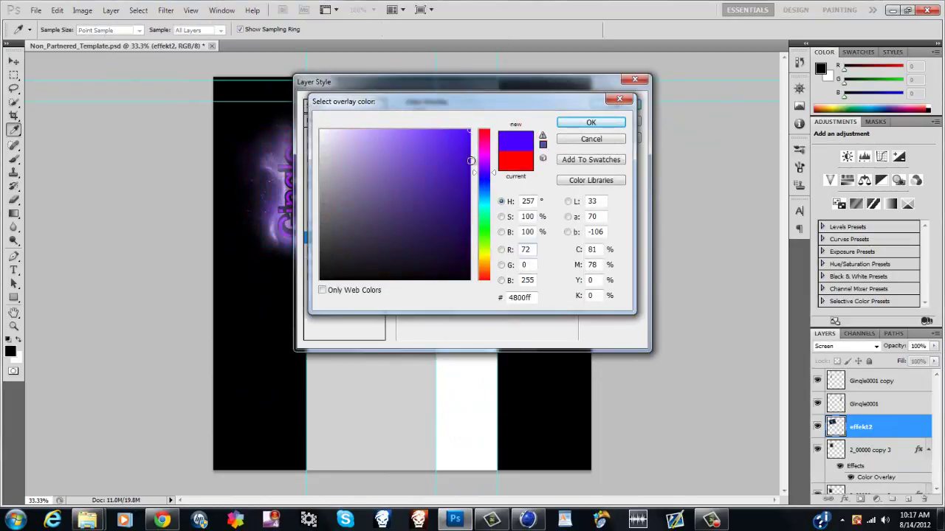
left_click(579, 121)
key("Return")
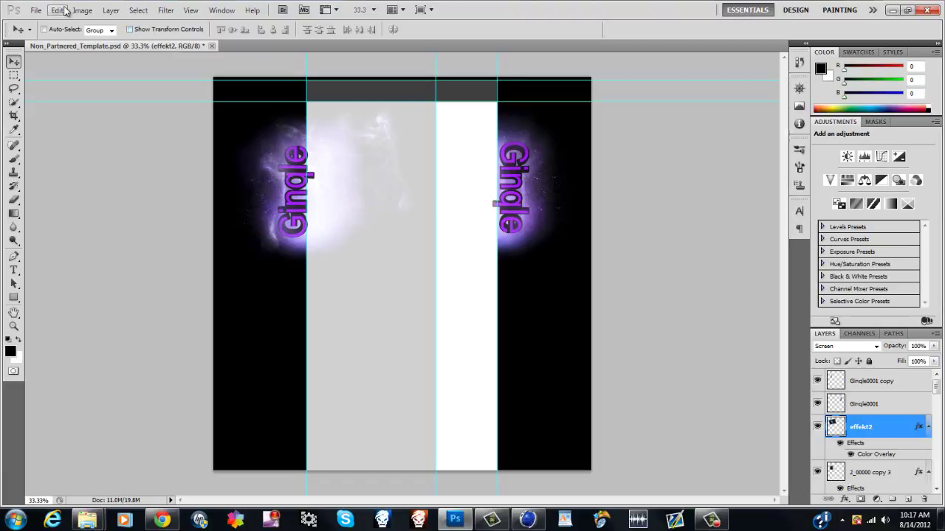
Duplicate the effekt2 glow layer and flip the copy horizontally
left_click(58, 11)
right_click(862, 434)
left_click(845, 190)
key("Return")
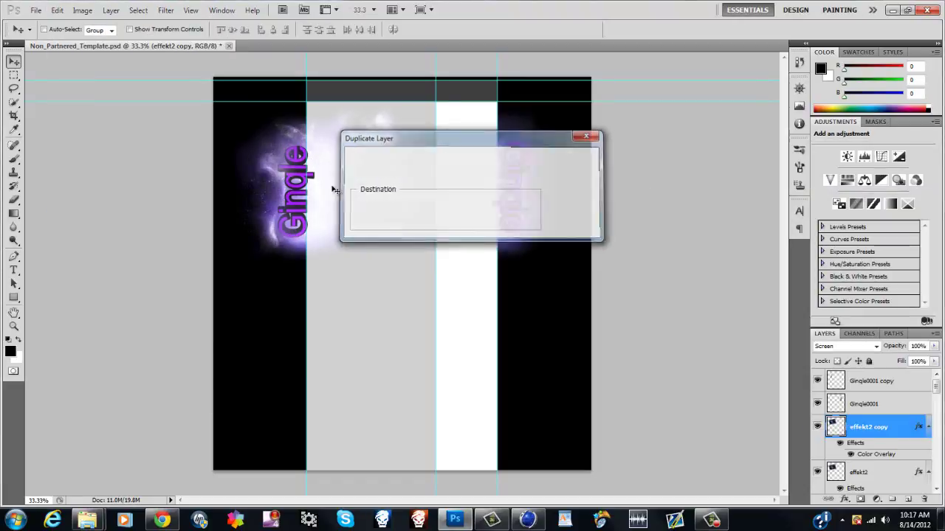
left_click(57, 11)
left_click(284, 376)
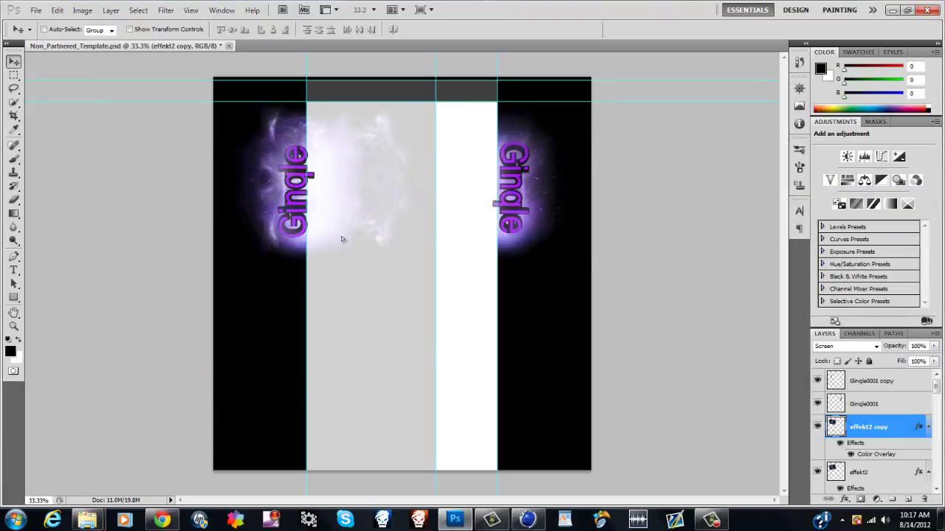
Duplicate the glow again and flip this copy horizontally around the right Gingle
right_click(891, 432)
left_click(812, 239)
left_click(569, 158)
left_click(57, 10)
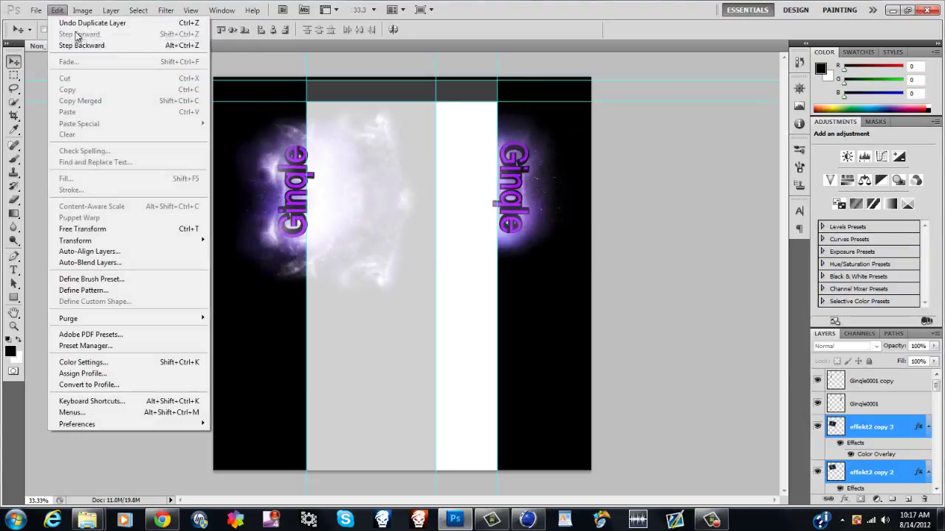
left_click(241, 368)
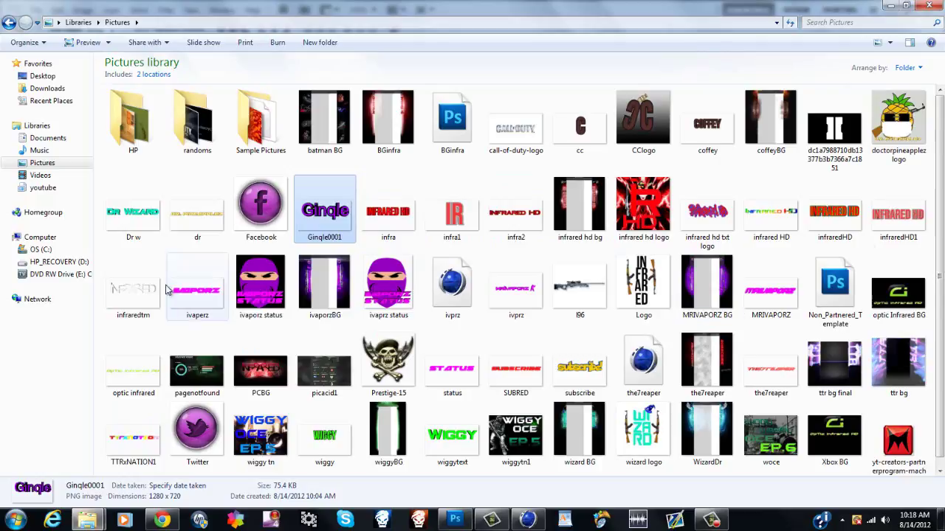
Drop the infraredtm logo onto the banner, shrink it and set it at the top edge
left_click_drag(167, 290, 402, 273)
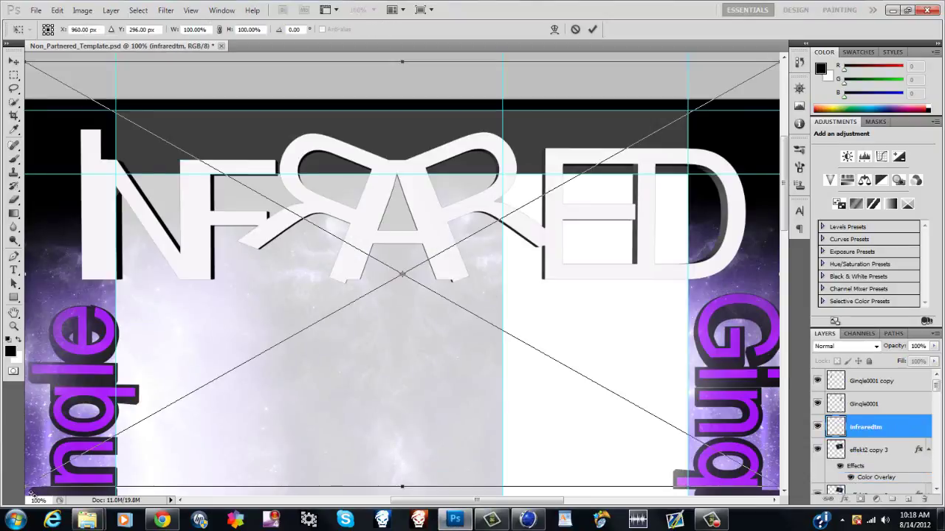
scroll(579, 153, "down", 2)
left_click_drag(580, 154, 213, 408)
mouse_move(171, 432)
left_mouse_down()
mouse_move(496, 236)
mouse_move(473, 242)
left_mouse_up()
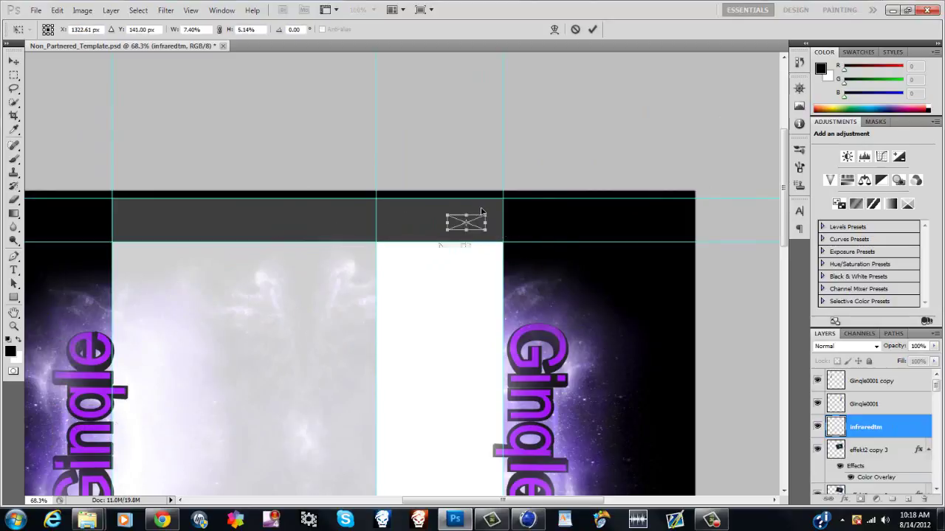
key("v")
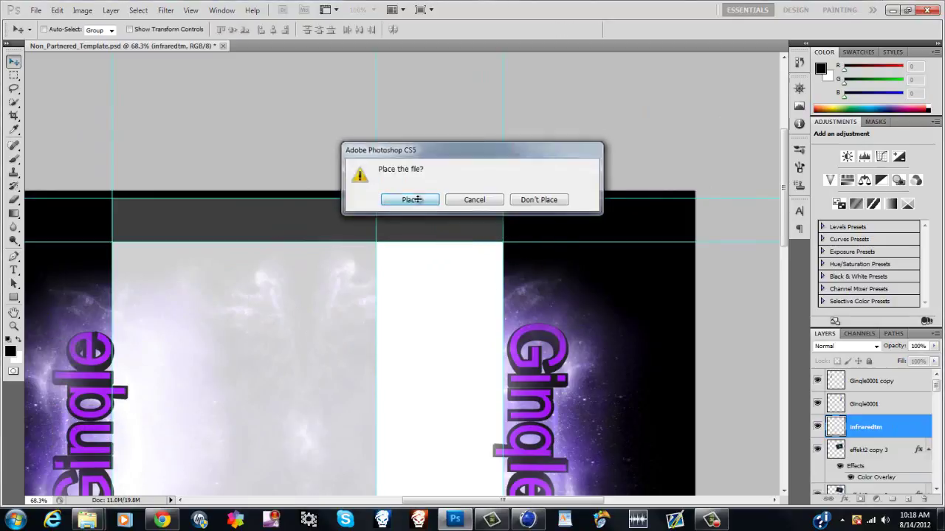
key("Return")
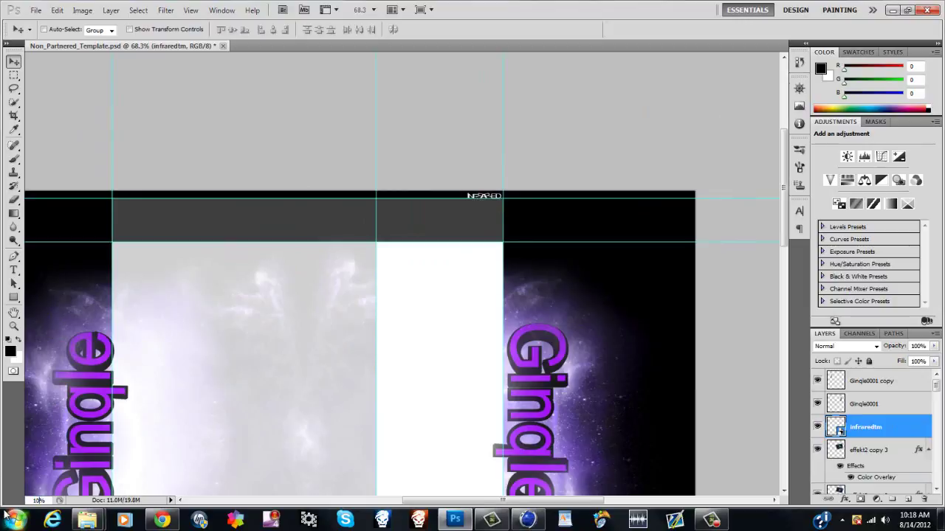
key("ctrl+plus")
Add white (#ffffff) 'designed by:' text to the left of the INFRARED logo
left_click(13, 270)
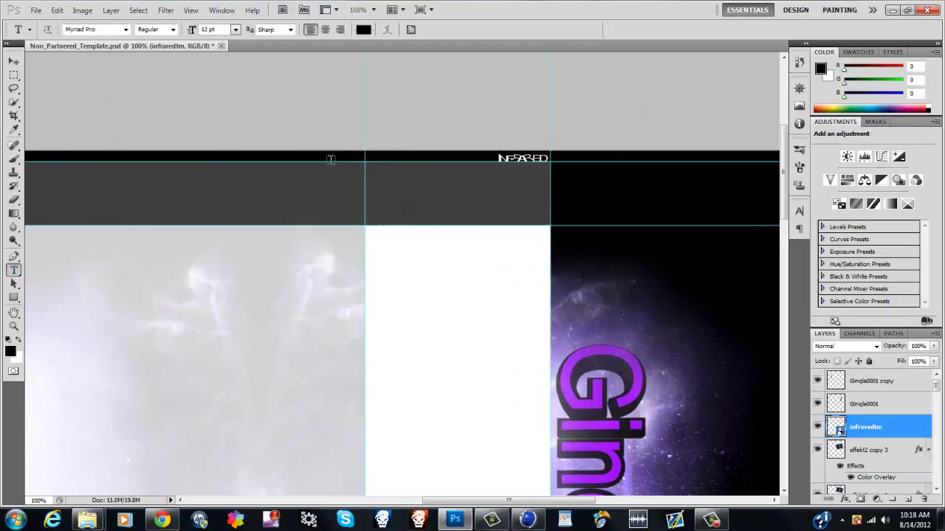
left_click(365, 30)
type("ffffff")
left_click(595, 123)
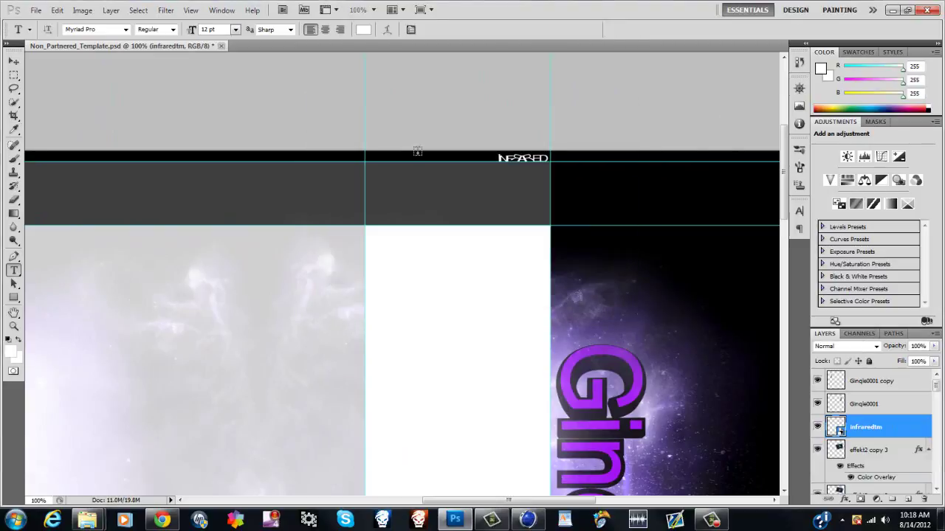
left_click_drag(480, 159, 481, 161)
type("Designed by:")
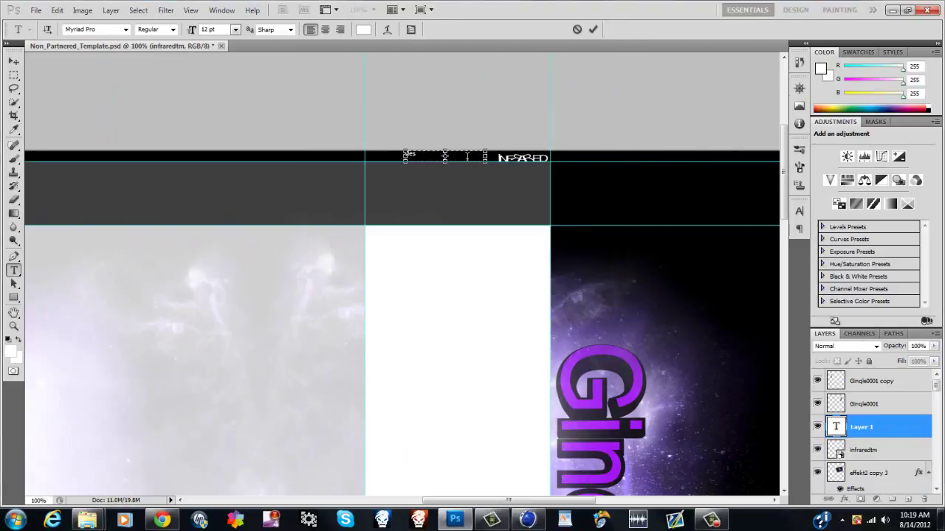
left_click(16, 61)
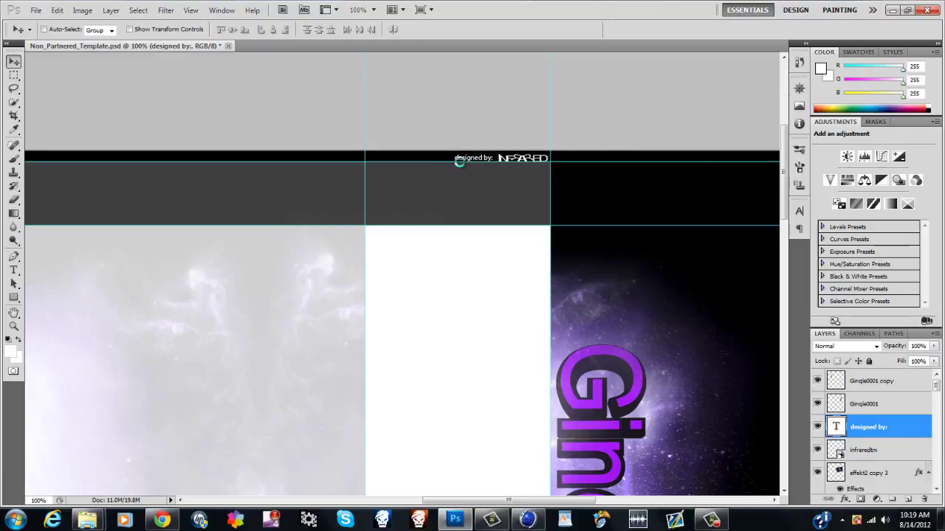
left_click(889, 452)
type("33.33")
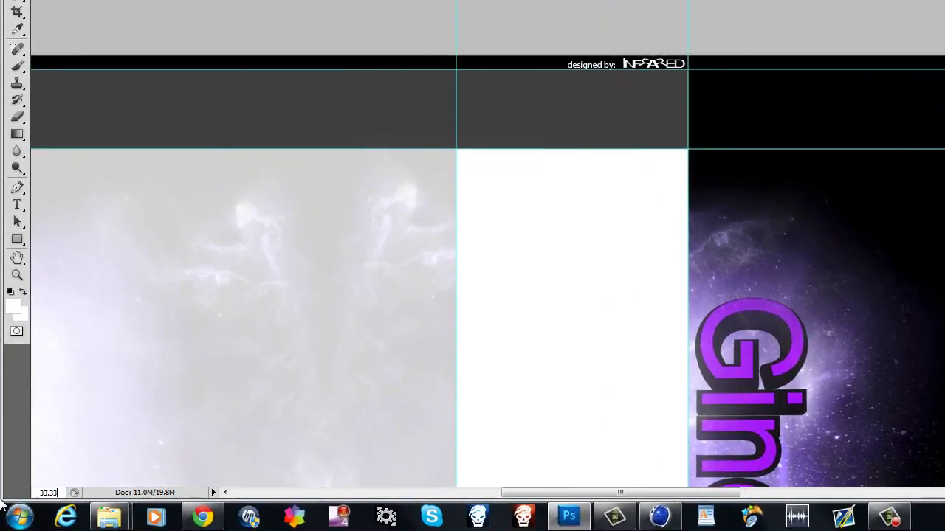
key("Return")
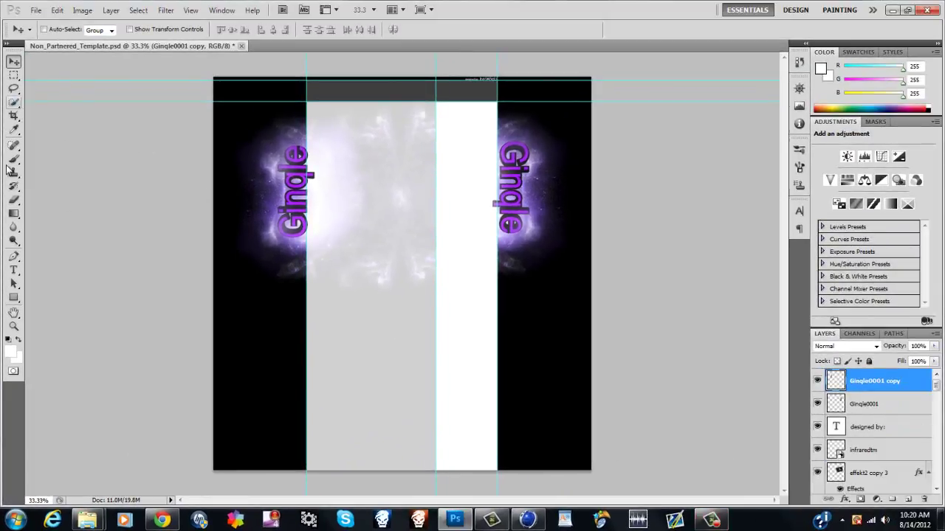
Set a 1400 px soft brush with a saturated purple colour and paint a large dab
left_click(14, 160)
left_click(61, 30)
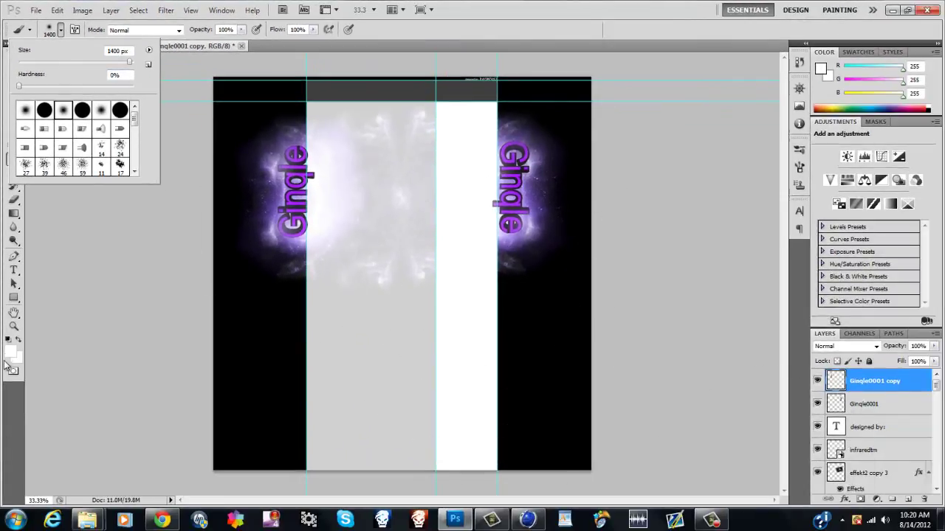
left_click(12, 440)
left_click(433, 148)
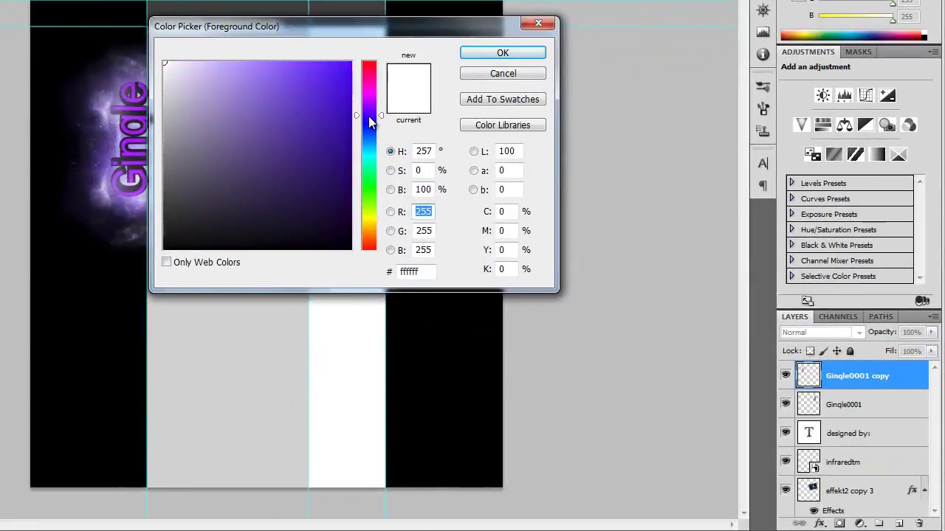
left_click(325, 79)
left_click(502, 52)
left_click(255, 107)
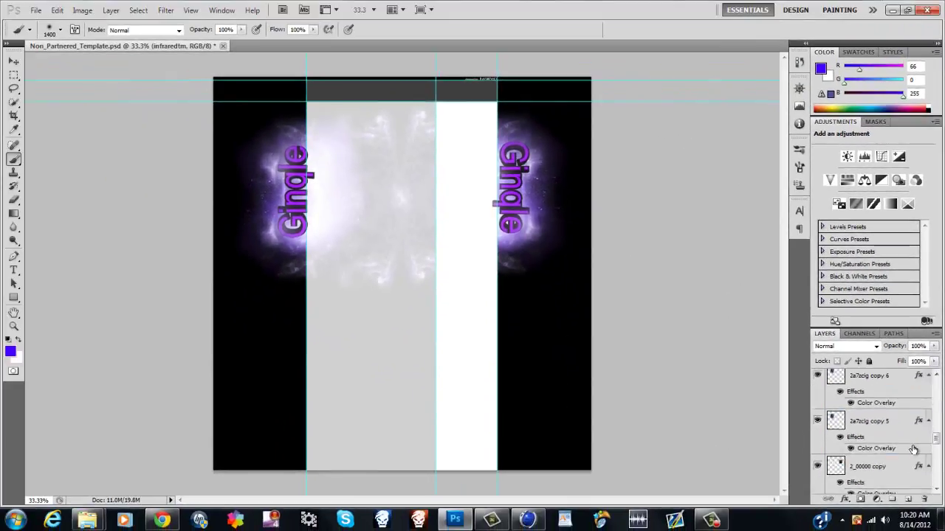
Add a new layer at the bottom of the stack for the purple backlight
scroll(913, 449, "down", 5)
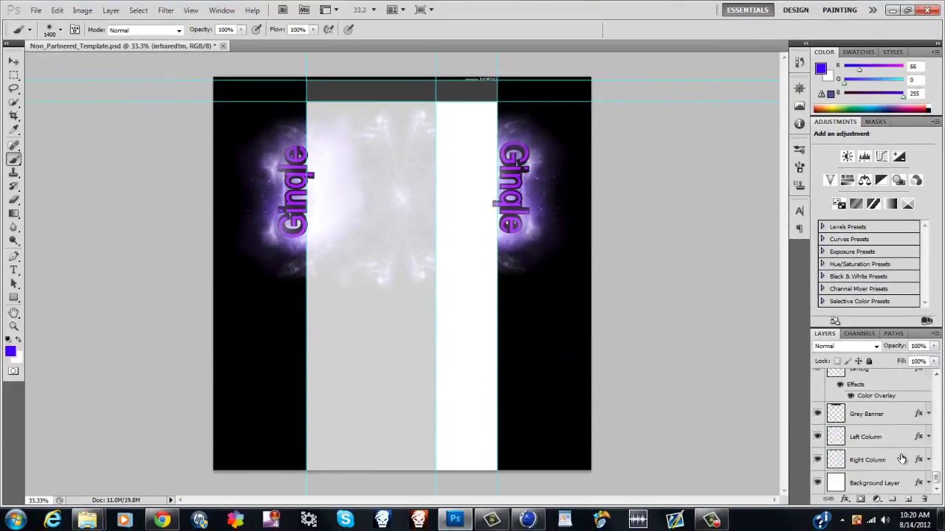
left_click(886, 482)
left_click(909, 499)
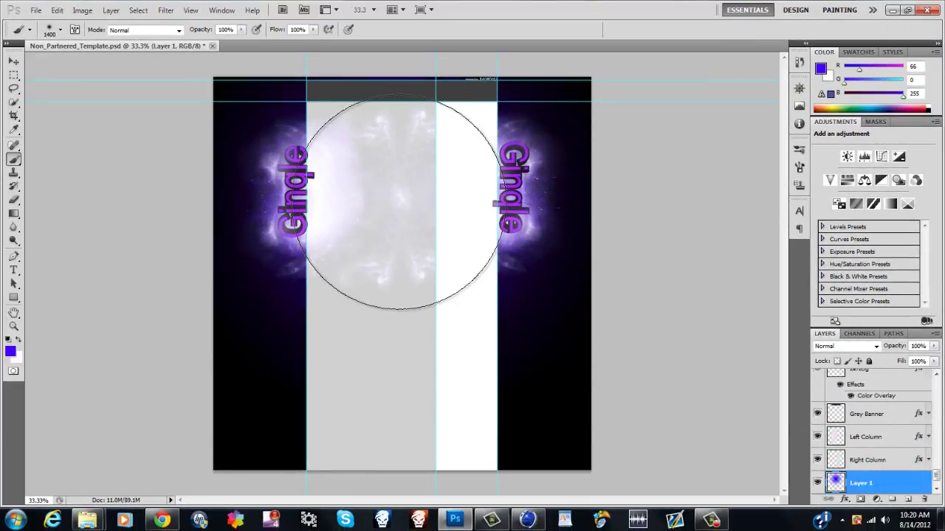
key("v")
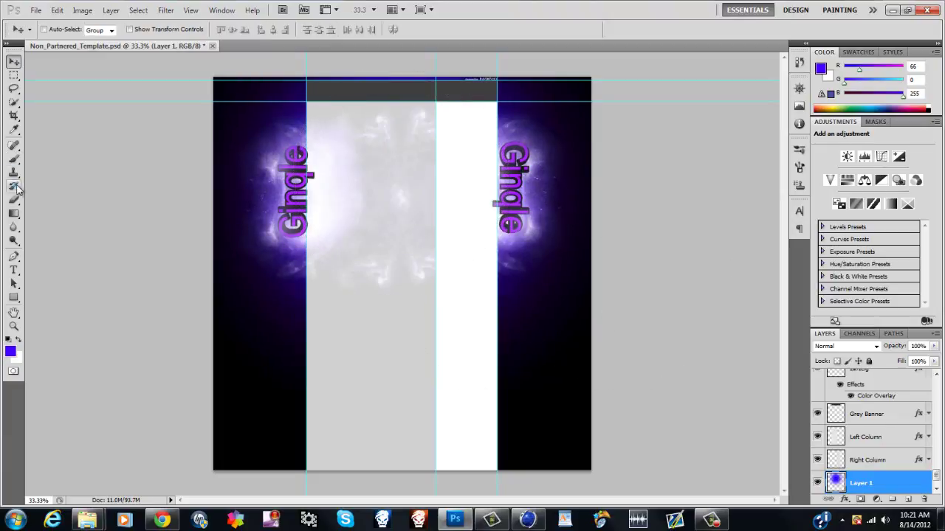
left_click(14, 199)
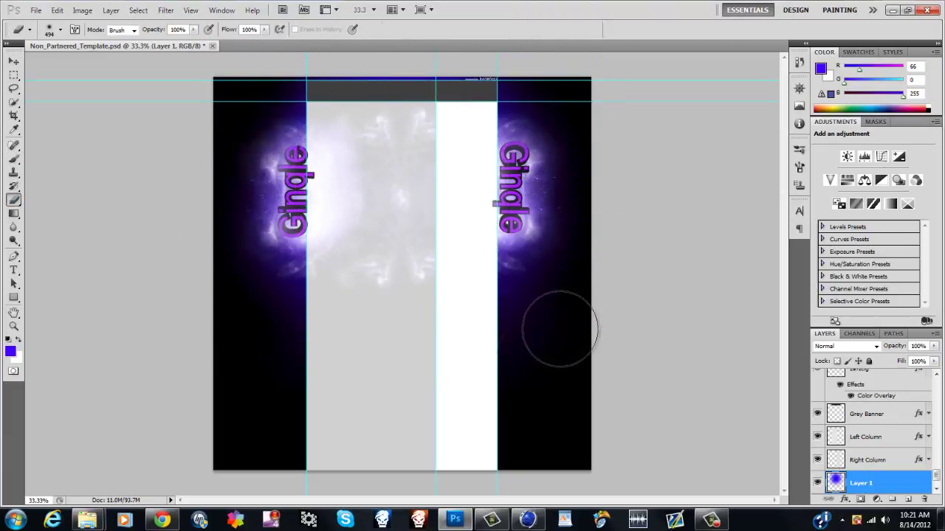